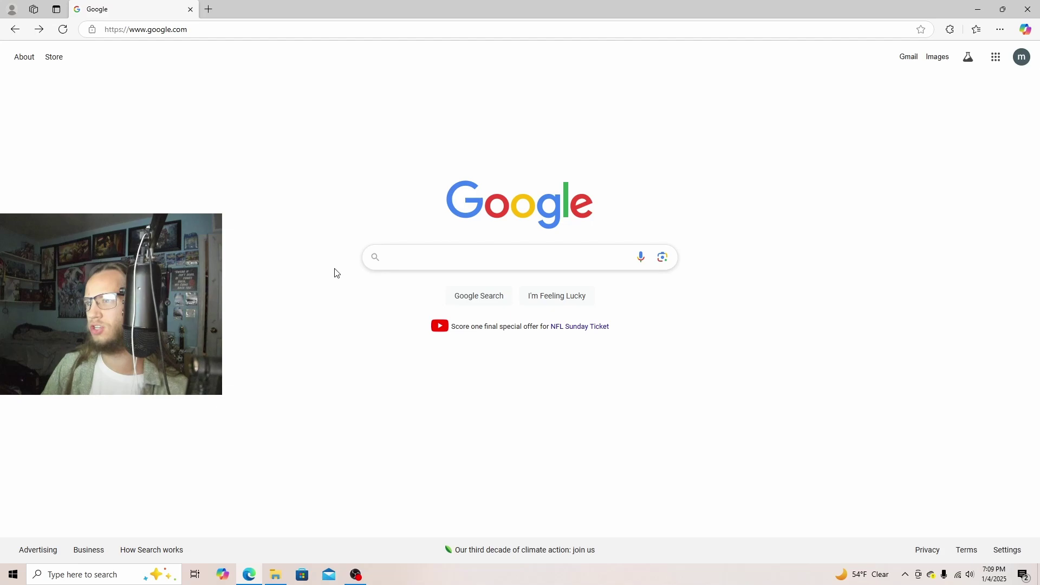
- Search Google for "wurst client" and open the WurstClient.net Minecraft Wurst Hacked Client Downloads page
left_click(427, 263)
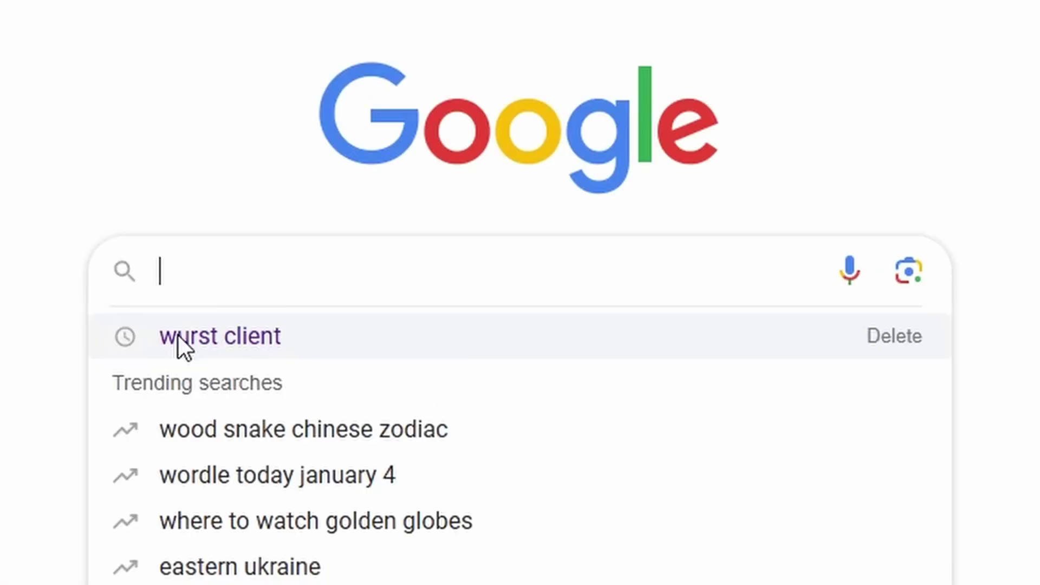
left_click(262, 345)
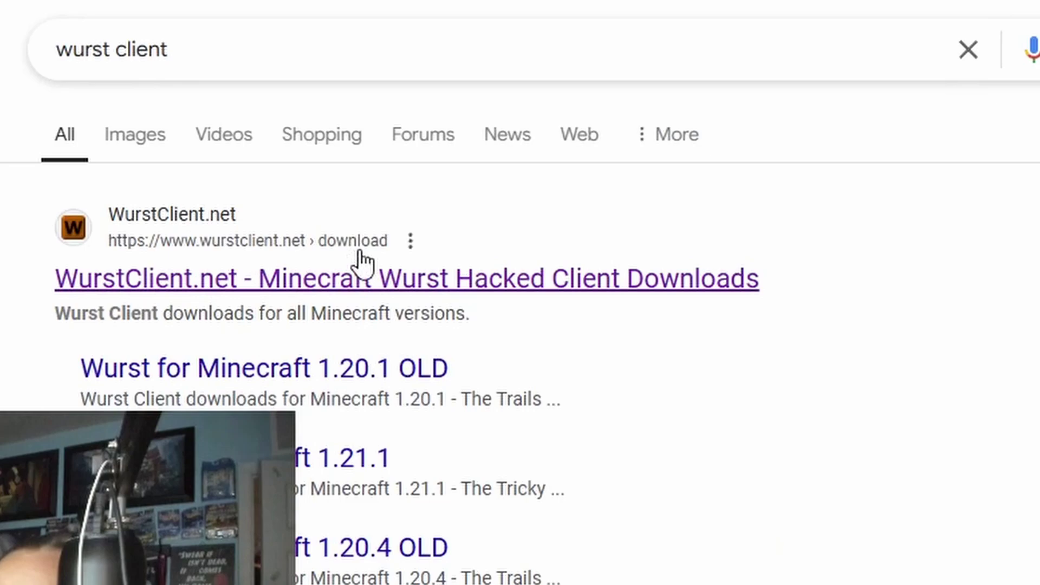
left_click(184, 287)
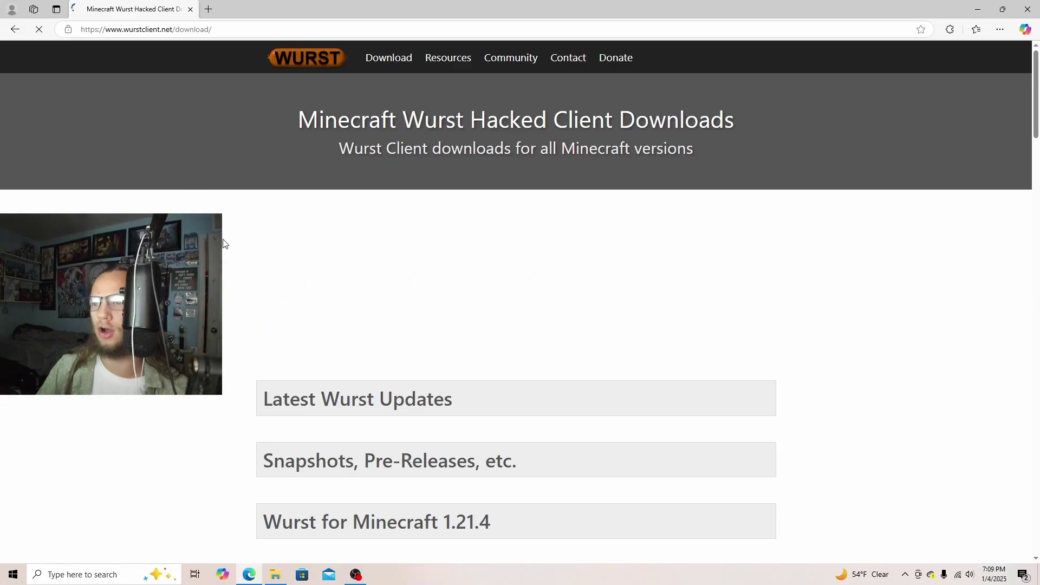
- Find the Wurst for Minecraft 1.8 - 1.8.9 entry near the end of the version list and open its downloads page, dismissing the ad
scroll(223, 255, "down", 20)
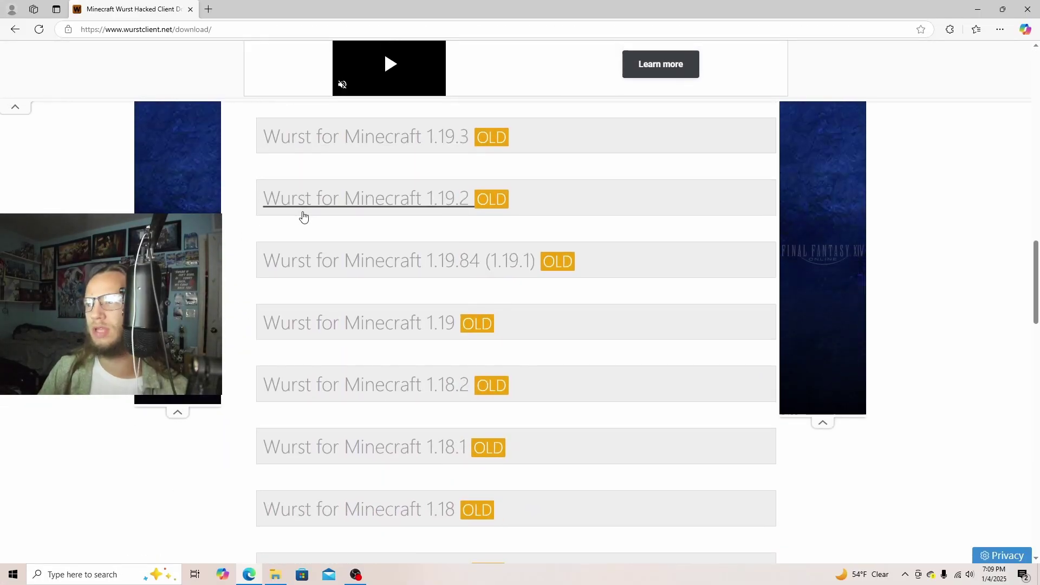
scroll(303, 216, "down", 20)
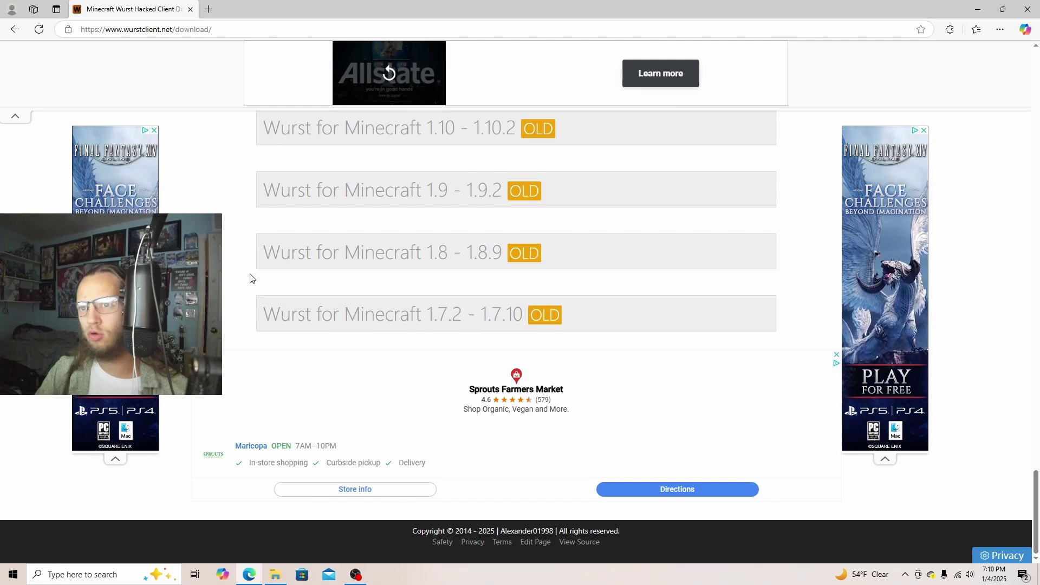
left_click_drag(252, 261, 511, 260)
left_click(385, 278)
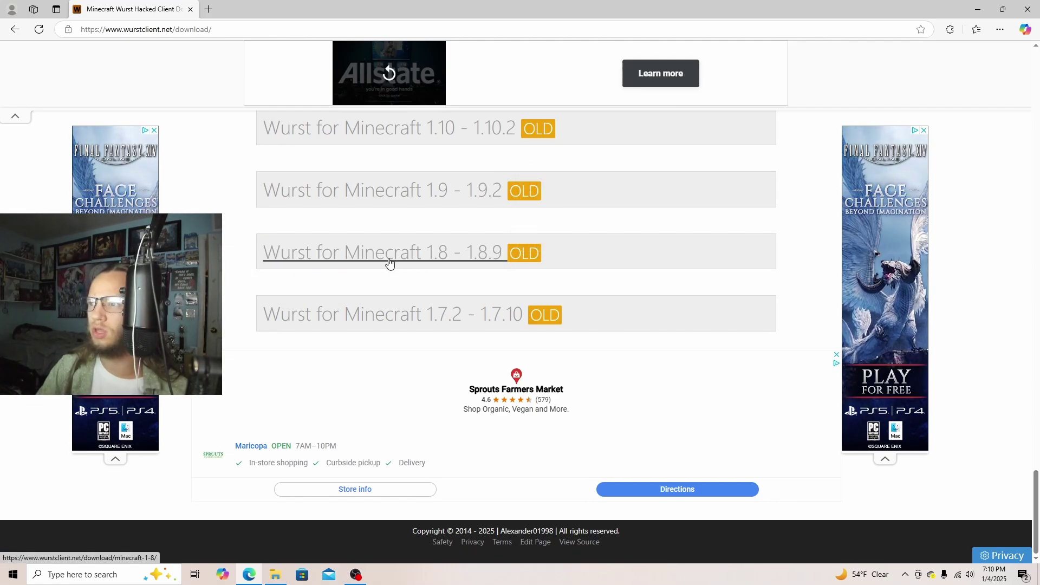
left_click(388, 263)
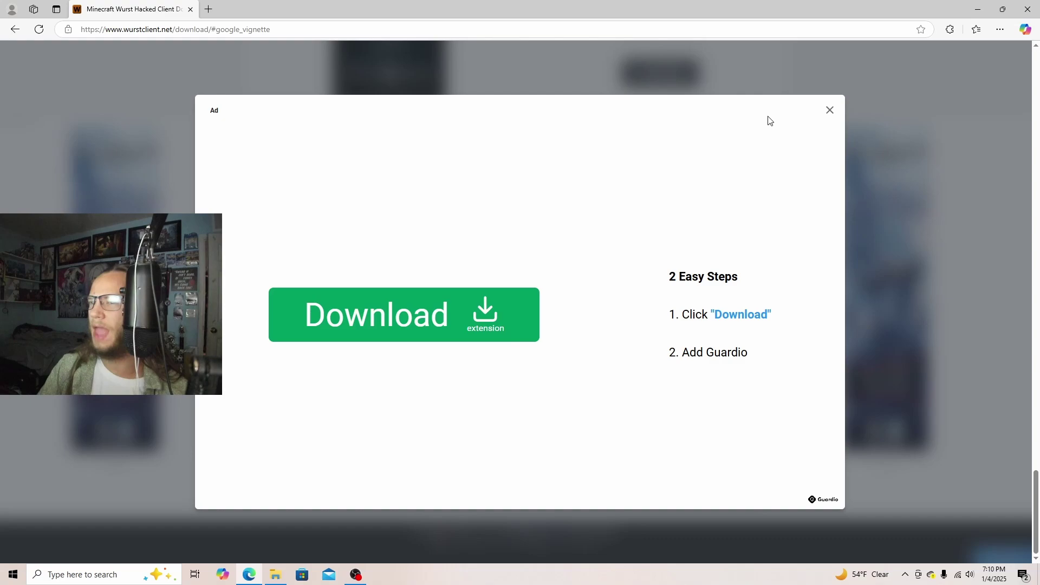
left_click(829, 113)
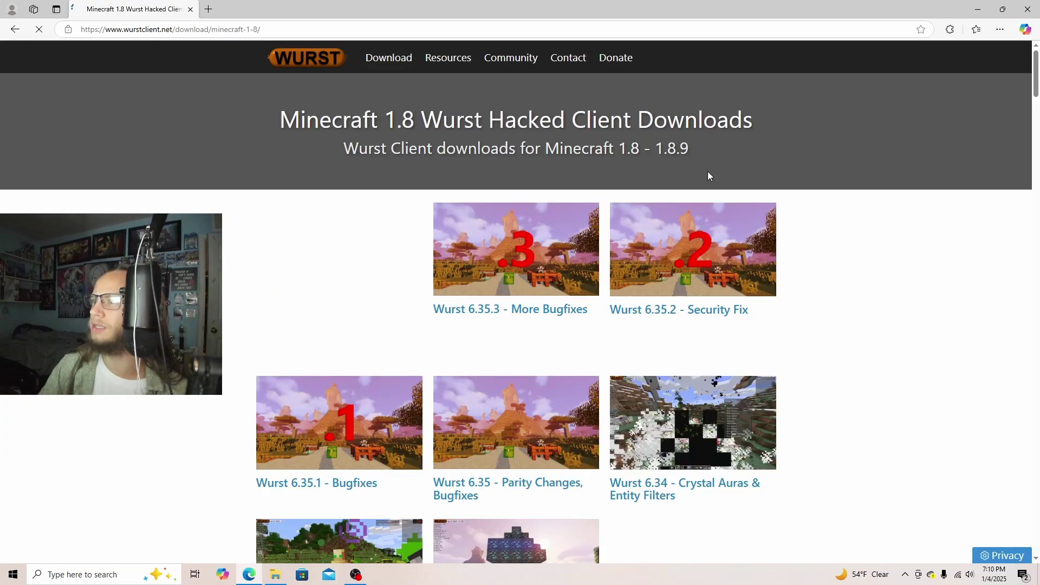
- Open the Wurst 6.35.3 - More Bugfixes release and download its Windows ZIP installer for Minecraft 1.8 - 1.8.9 without OptiFine
left_click(499, 255)
scroll(496, 249, "down", 15)
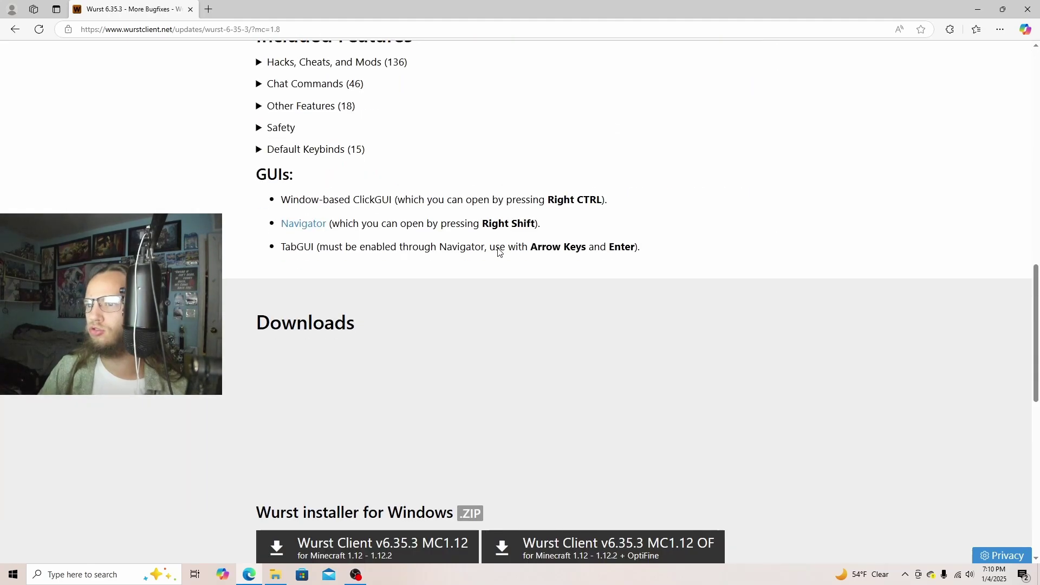
scroll(359, 304, "up", 1)
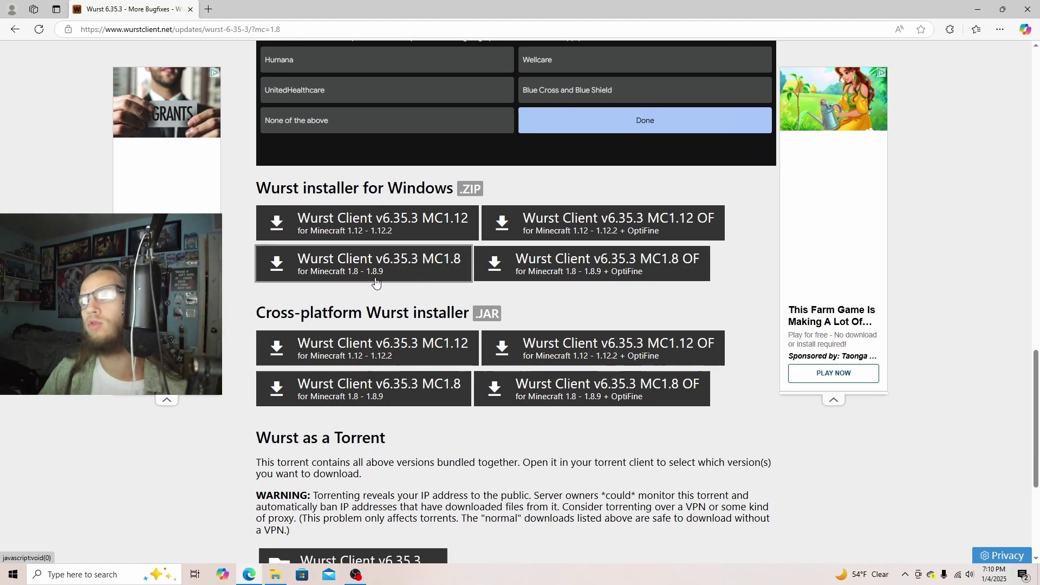
left_click(331, 271)
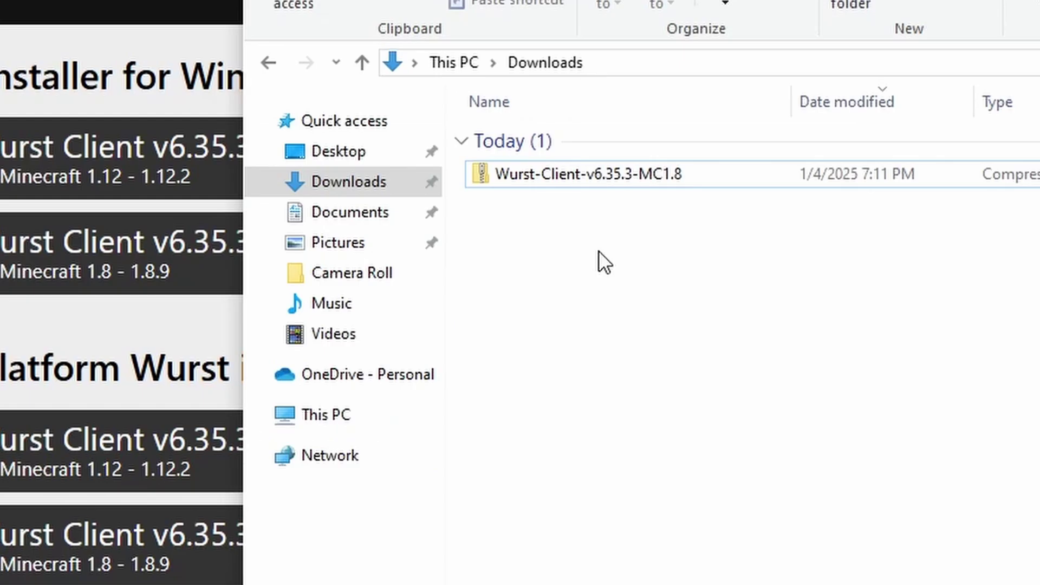
- Extract the downloaded Wurst-Client-v6.35.3-MC1.8 archive into a folder of the same name in Downloads
left_click(476, 177)
right_click(477, 177)
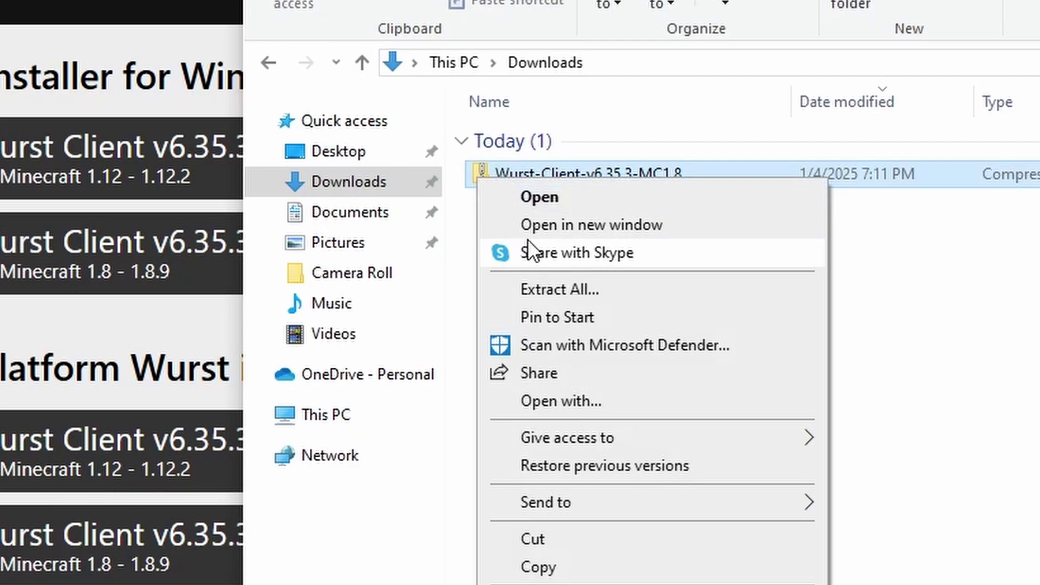
left_click(554, 287)
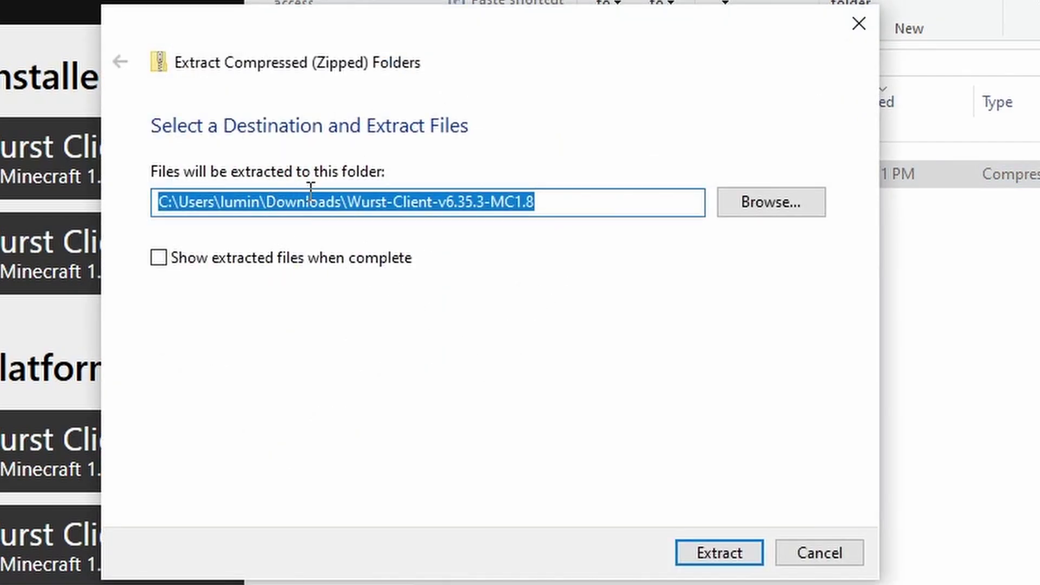
left_click(741, 544)
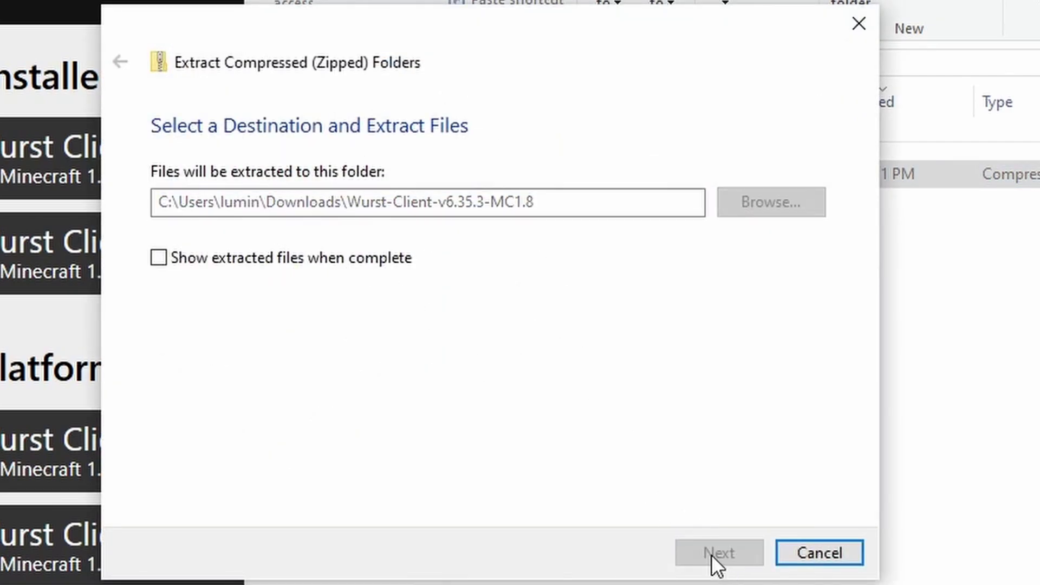
left_click_drag(330, 1, 768, 156)
left_click_drag(597, 79, 601, 485)
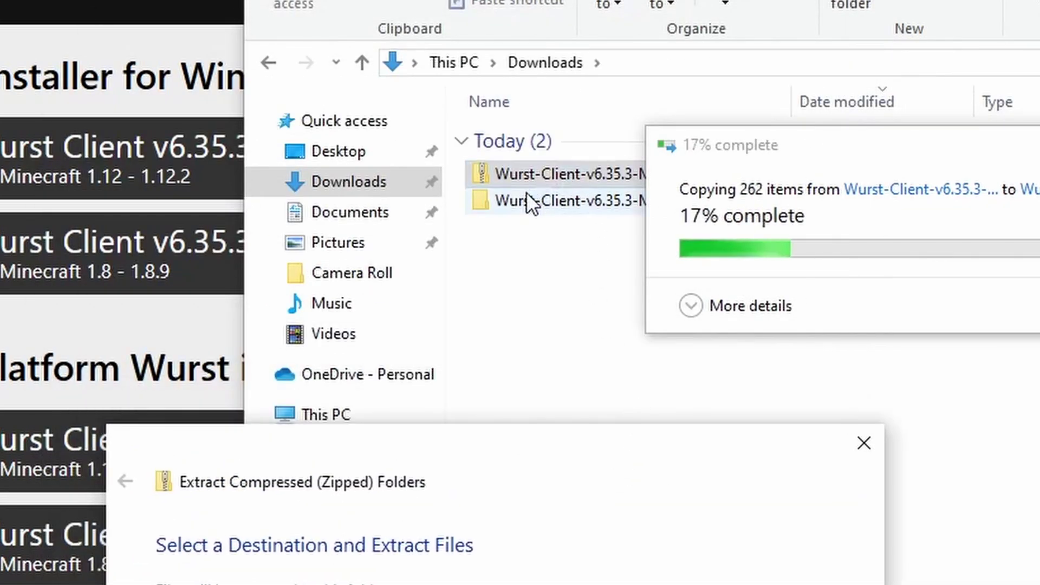
key("alt+Tab")
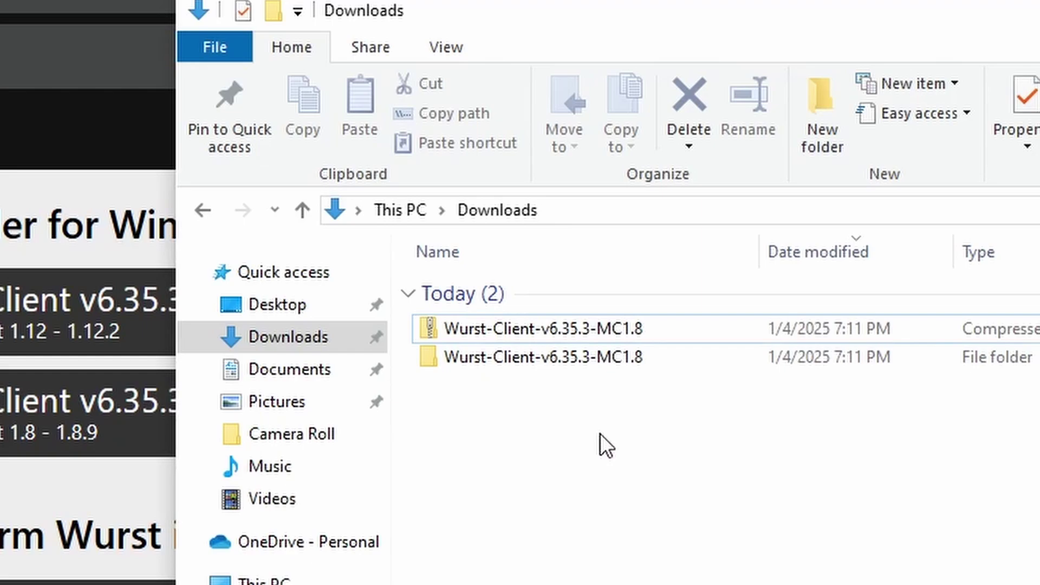
- Open the extracted Wurst-Client-v6.35.3-MC1.8 folder and look over the files inside it
double_click(478, 355)
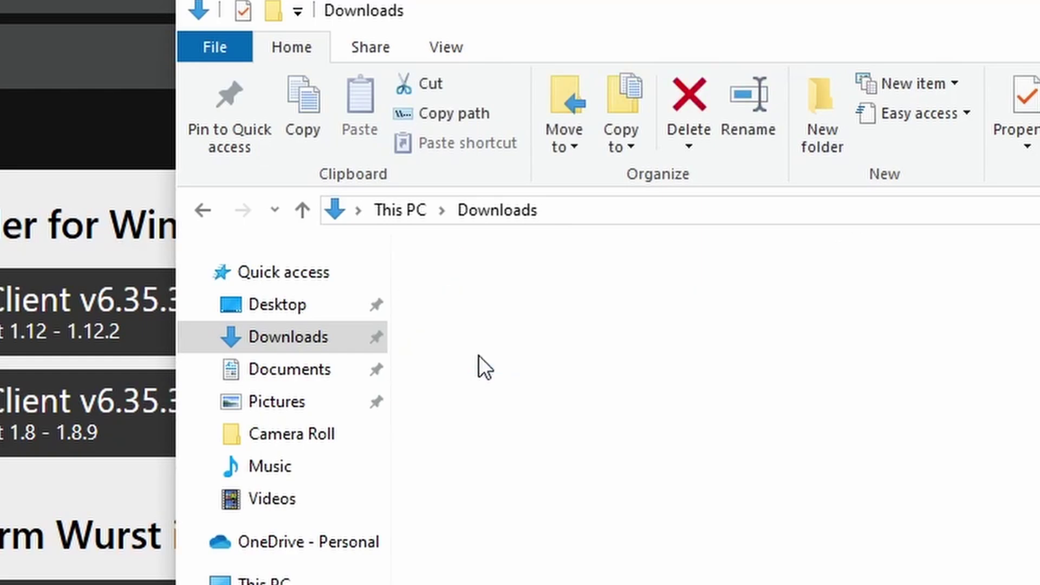
left_click_drag(577, 387, 460, 296)
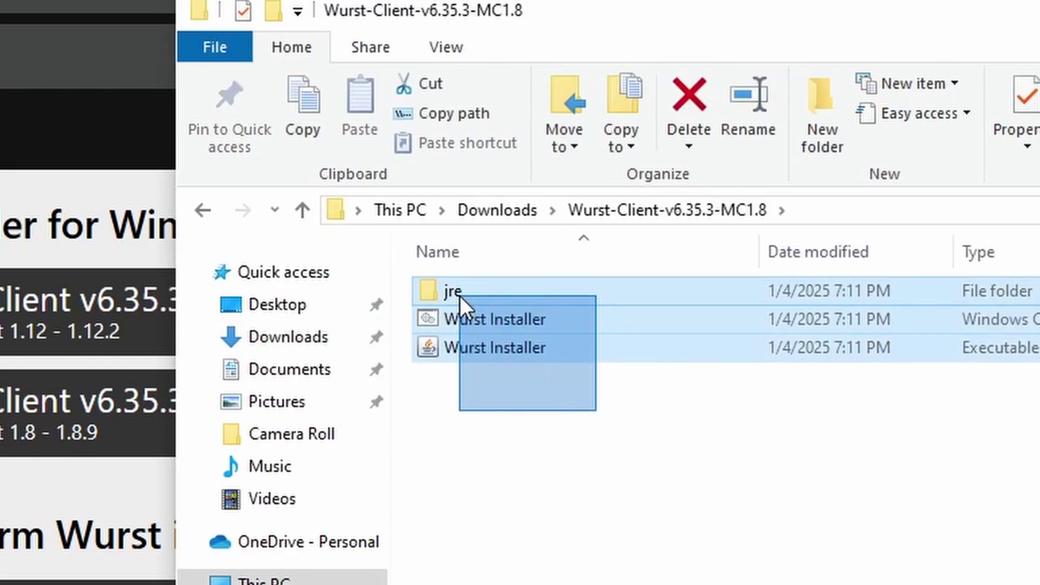
left_click(542, 430)
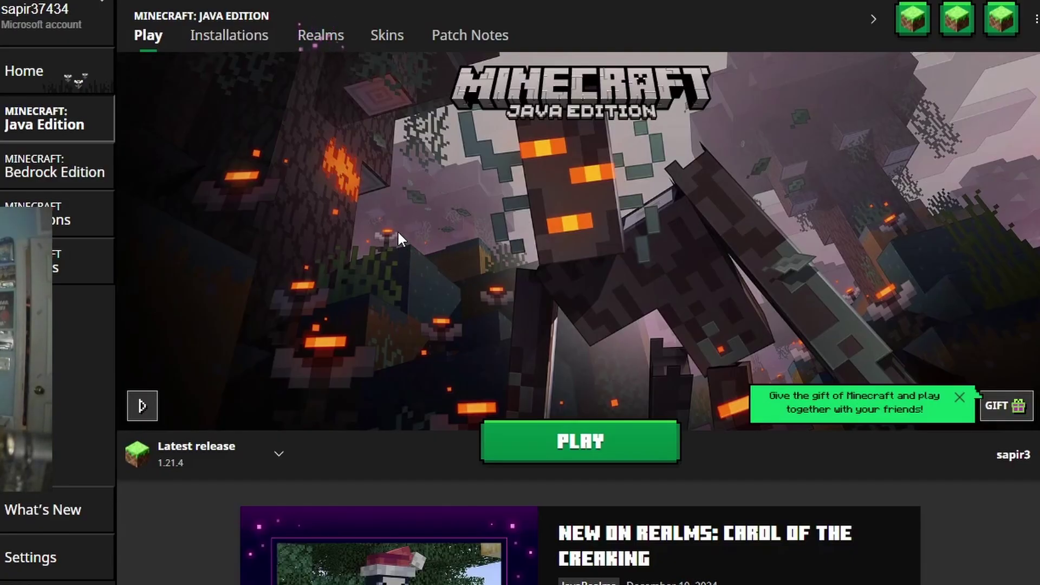
- Start a new Java Edition installation in the Minecraft Launcher and set its version to release 1.8
left_click(222, 36)
left_click(265, 146)
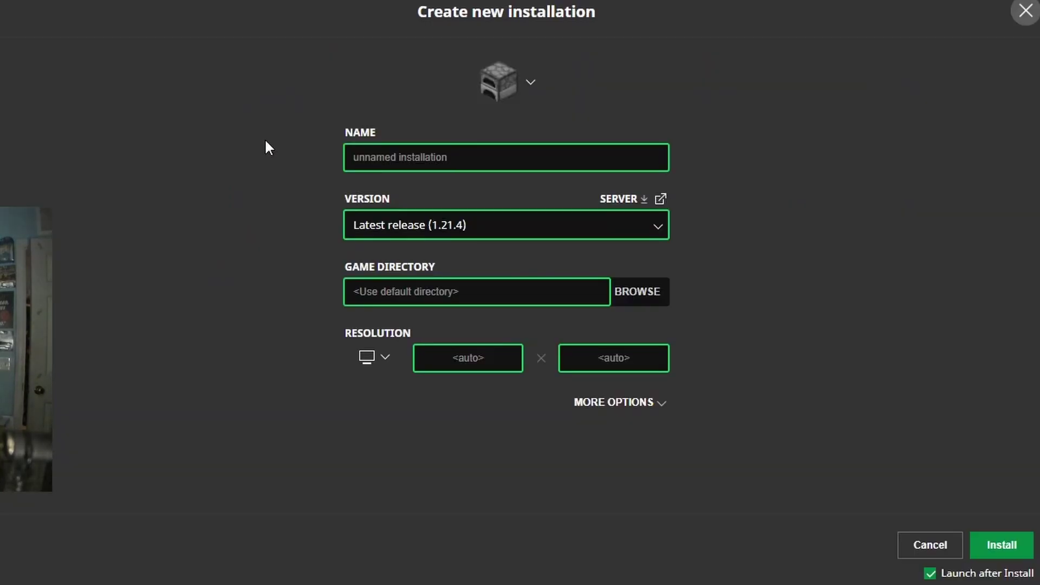
left_click(436, 233)
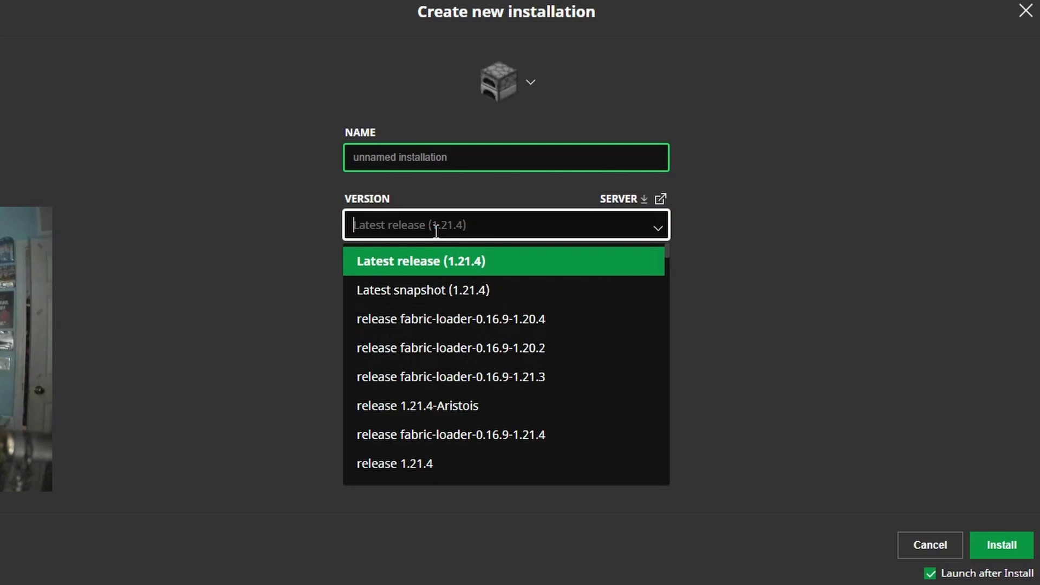
type("1.9")
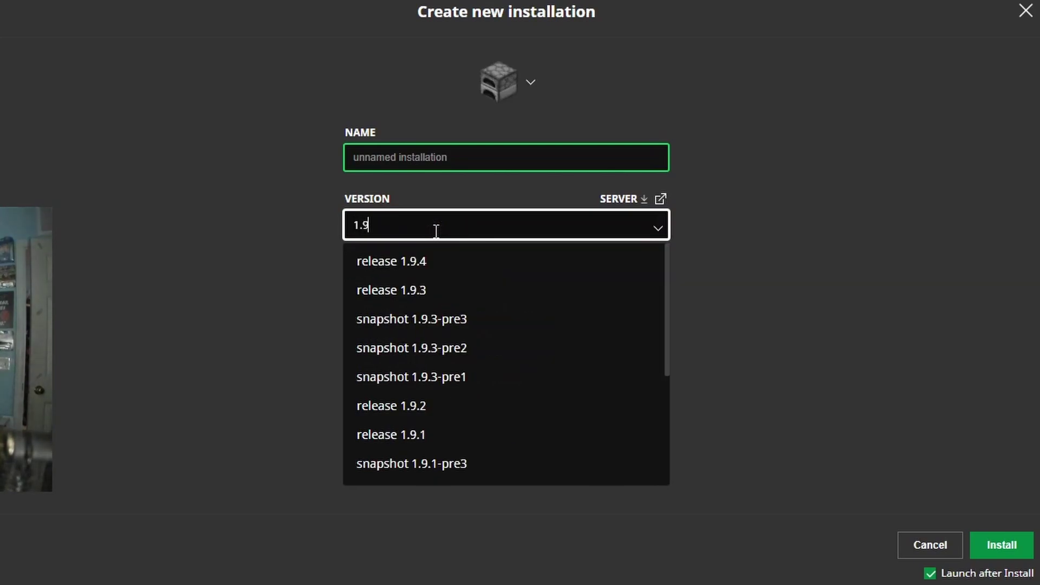
key("BackSpace")
type("8")
scroll(626, 355, "down", 6)
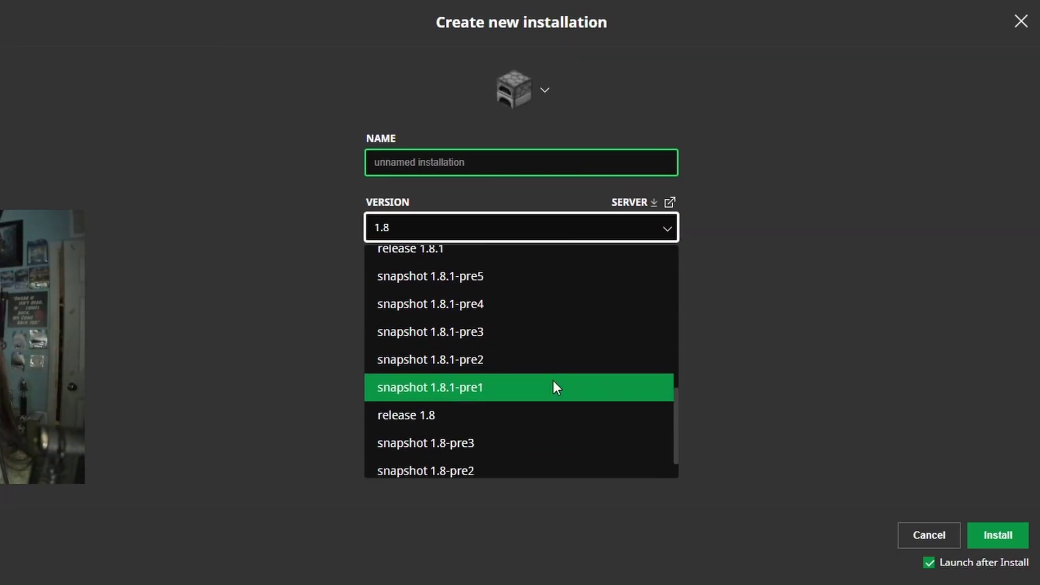
scroll(553, 387, "down", 1)
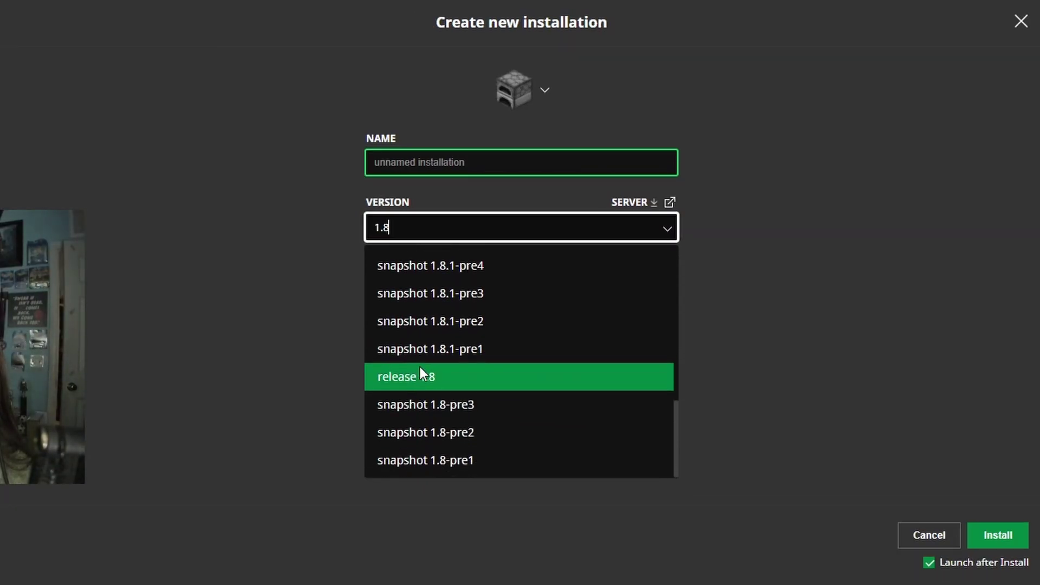
left_click(469, 378)
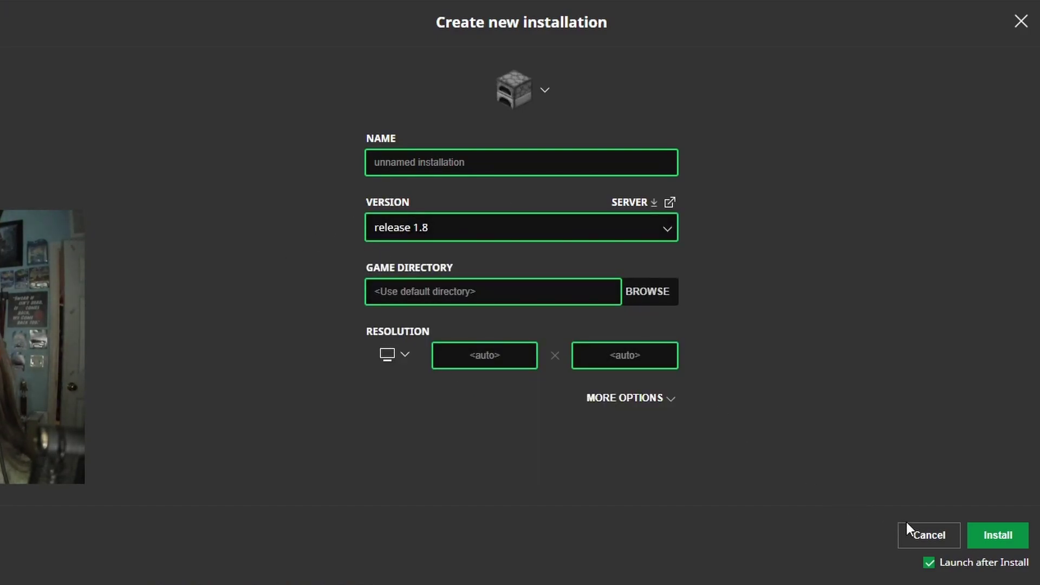
- Install the unnamed 1.8 installation, launch the game once, and close it at the title screen
left_click(992, 532)
left_click(989, 528)
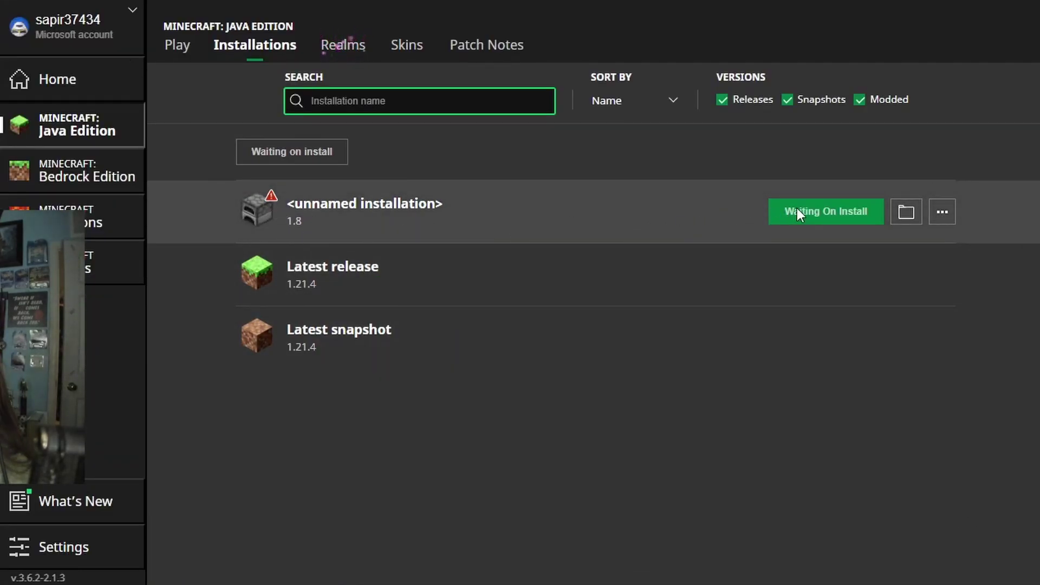
left_click(846, 214)
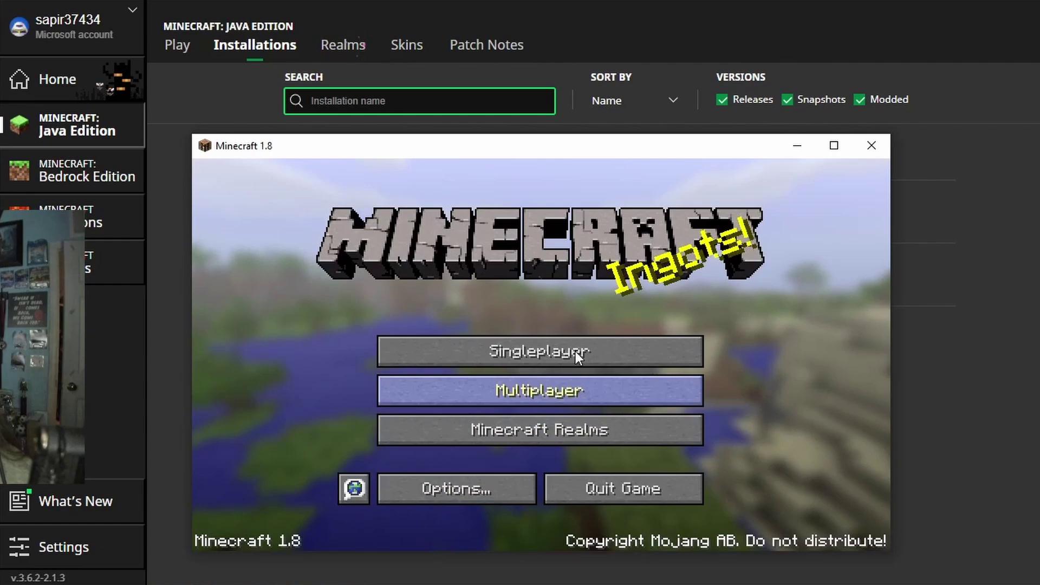
left_click(870, 144)
- Switch to the extracted Wurst folder, run the Wurst Installer command script, and install Wurst into the default .minecraft folder
key("alt+Tab")
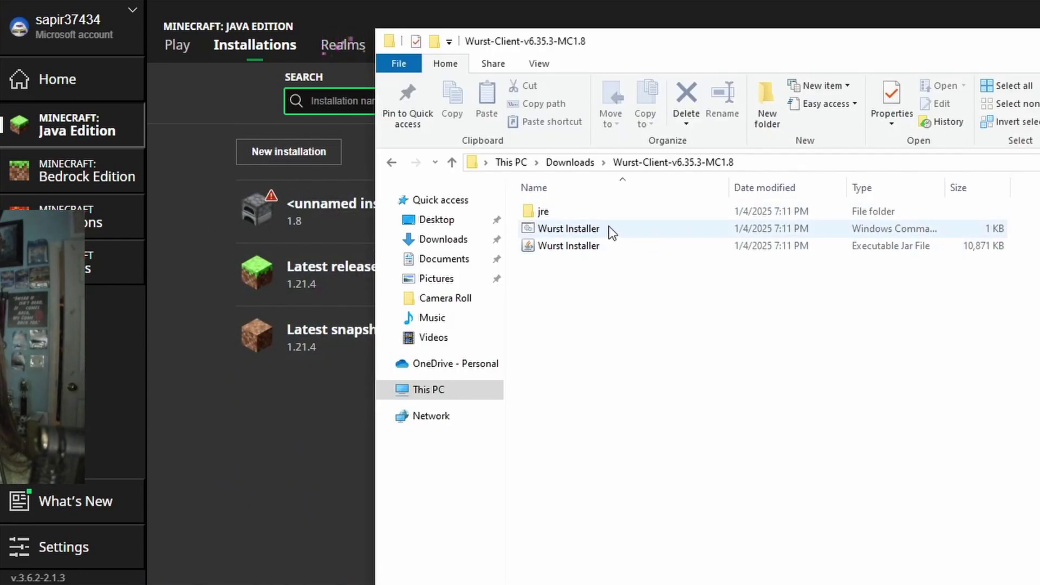
double_click(537, 228)
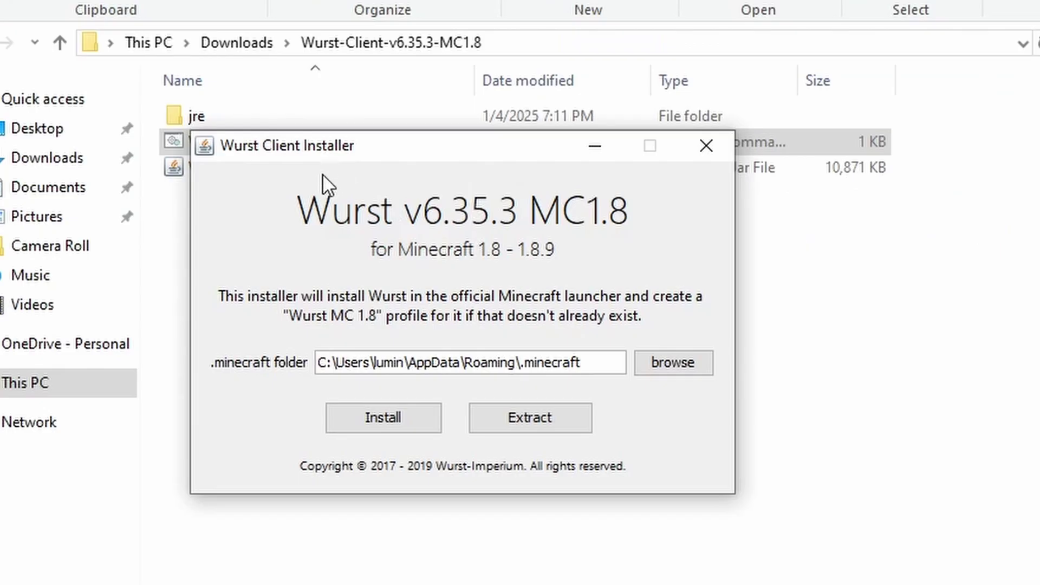
left_click(404, 421)
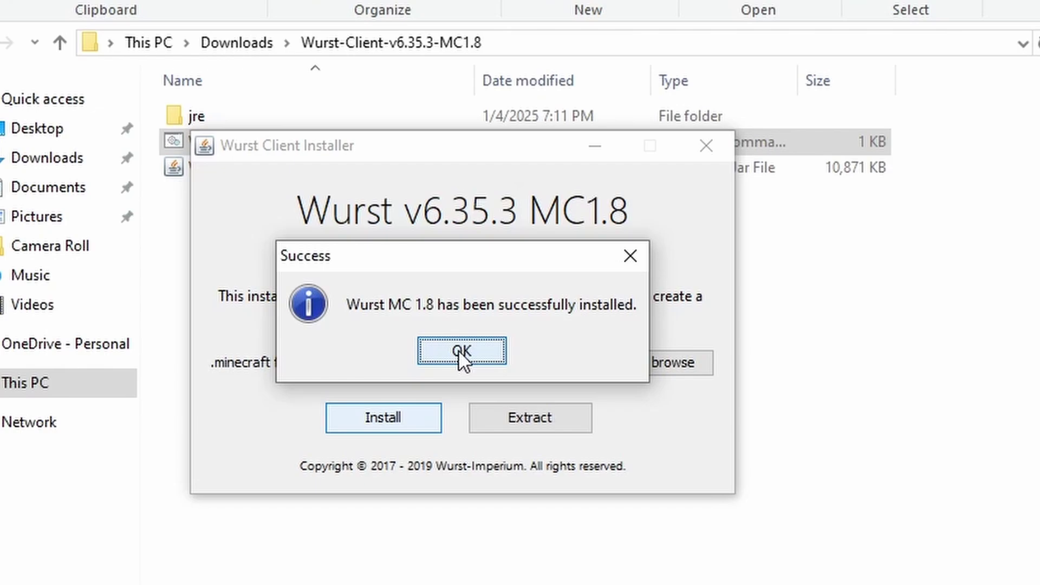
left_click(461, 353)
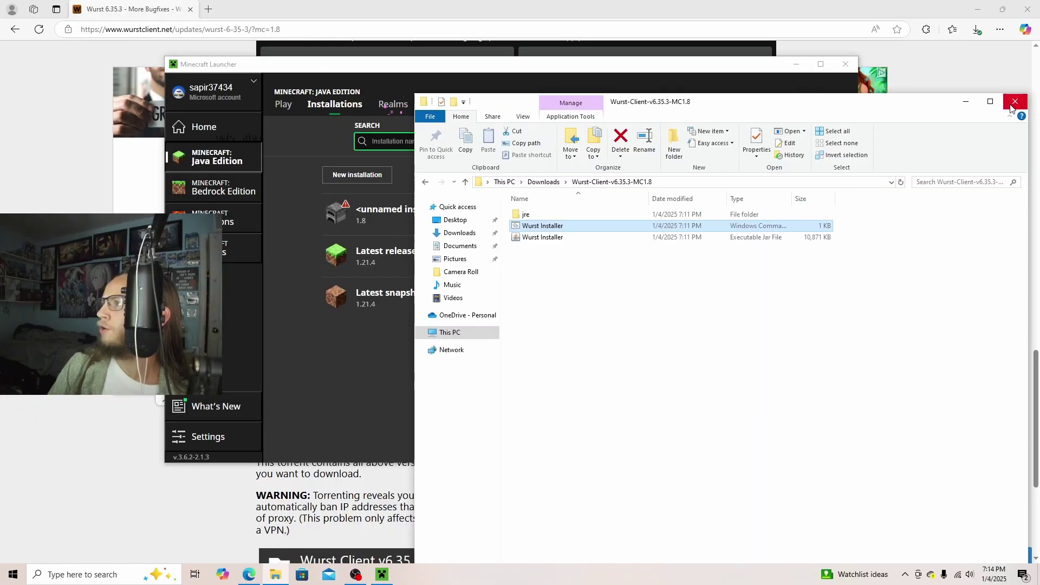
- Close the folder window, the browser and the Minecraft Launcher, leaving only the desktop showing
left_click(1015, 102)
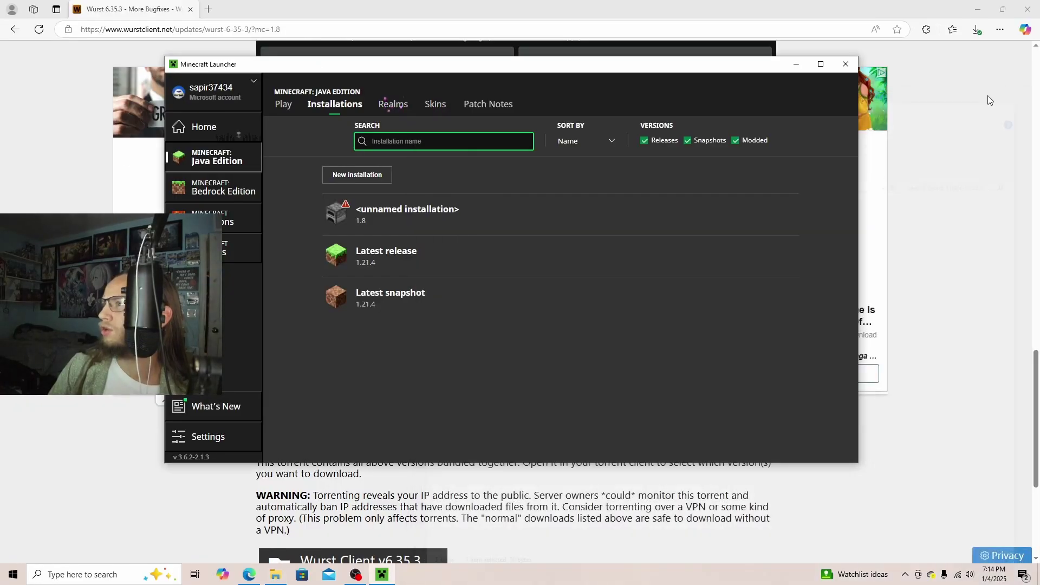
left_click(1020, 15)
left_click(1020, 15)
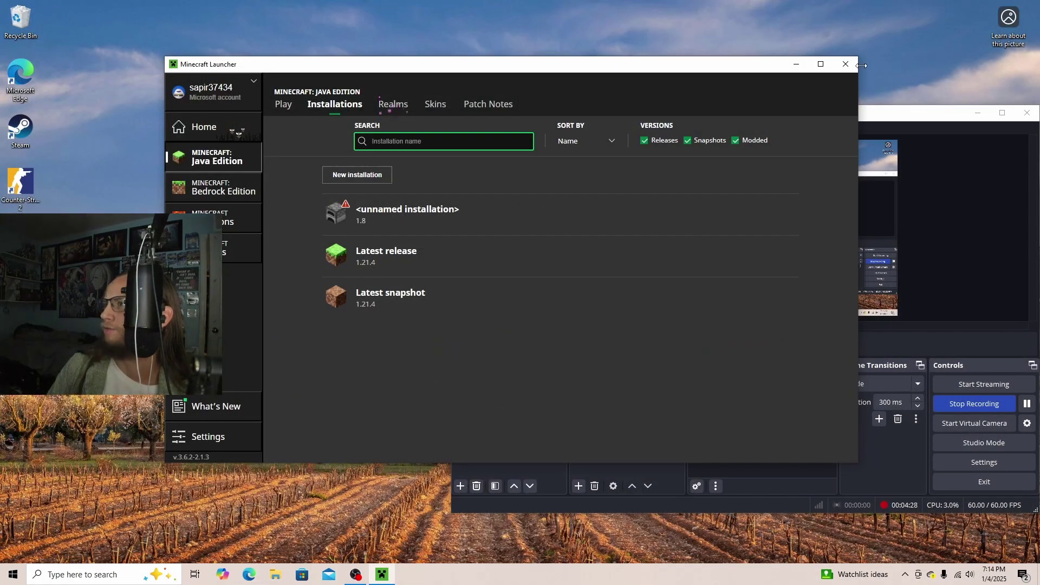
left_click(850, 64)
key("super+d")
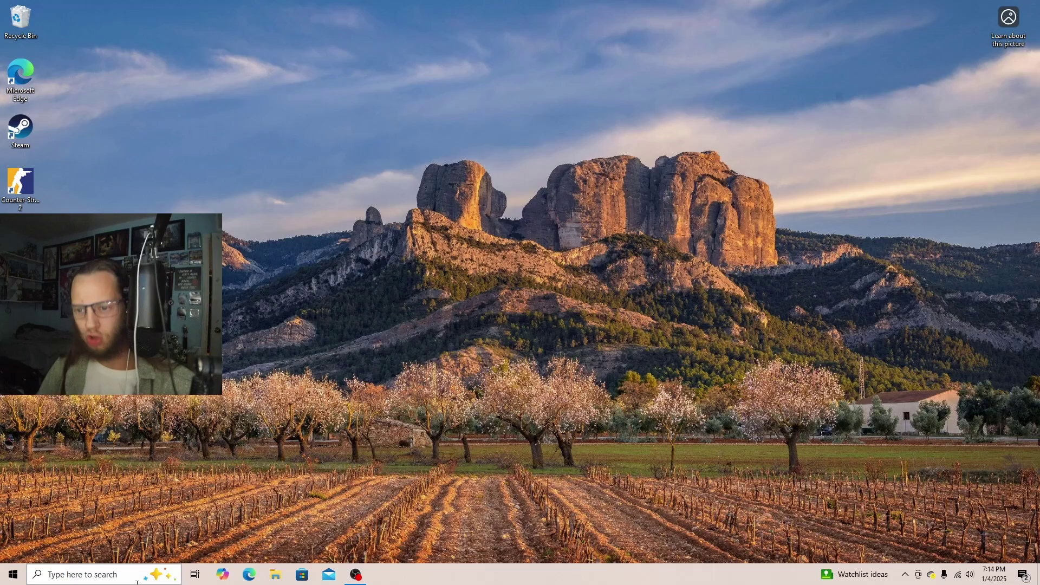
- Reopen the Minecraft Launcher through a Windows search for "min"
left_click(93, 579)
type("min")
key("Return")
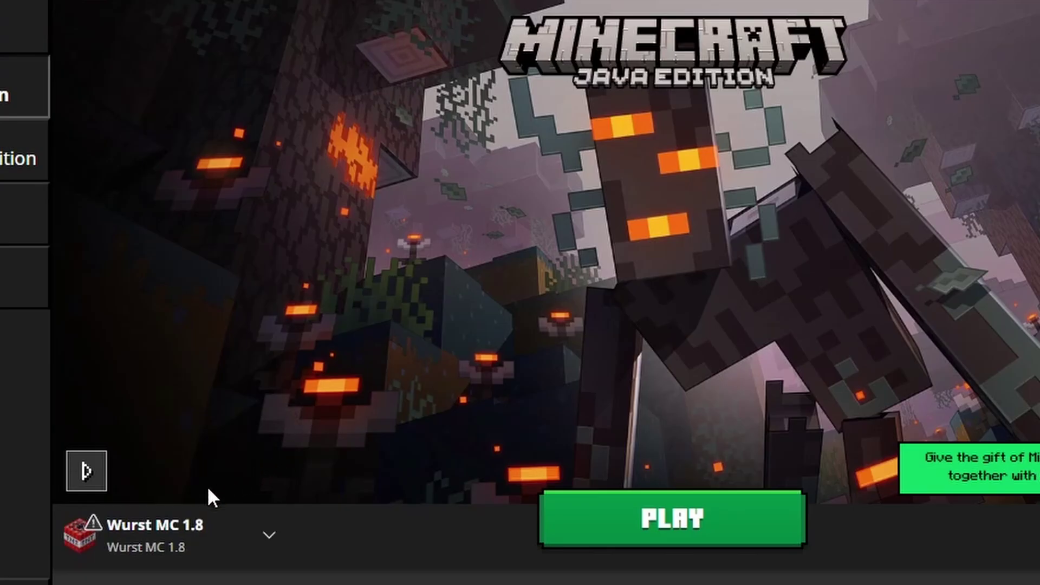
- Launch the Wurst MC 1.8 installation and continue past the update notice to the game's title screen
mouse_move(143, 536)
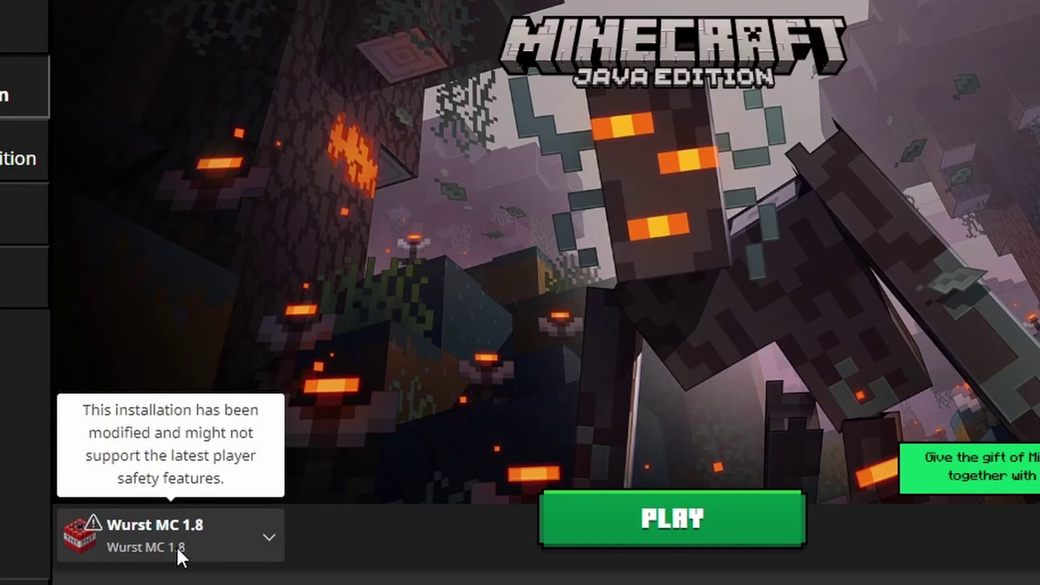
left_click(631, 519)
left_click(826, 449)
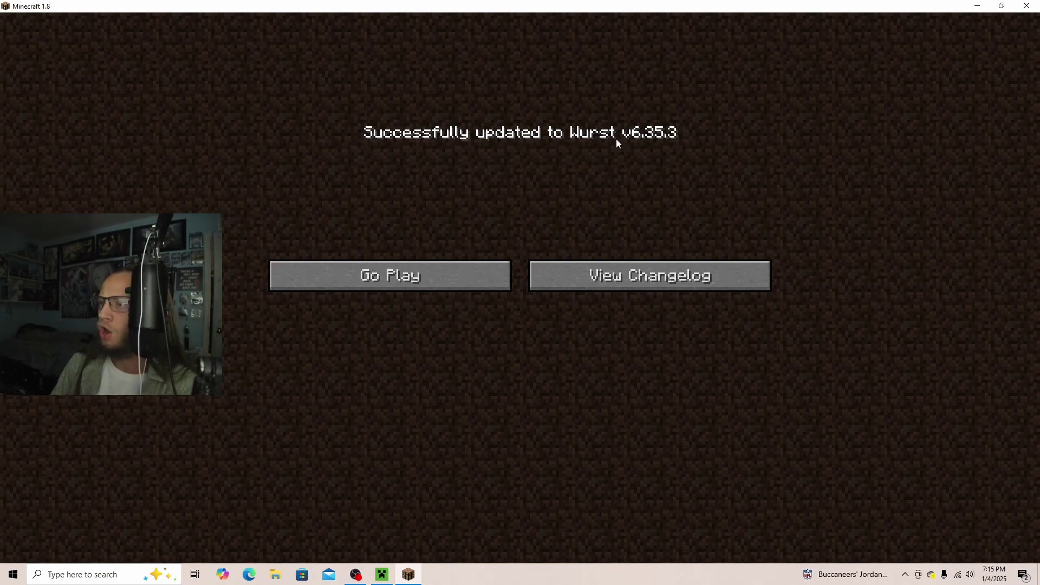
left_click(417, 278)
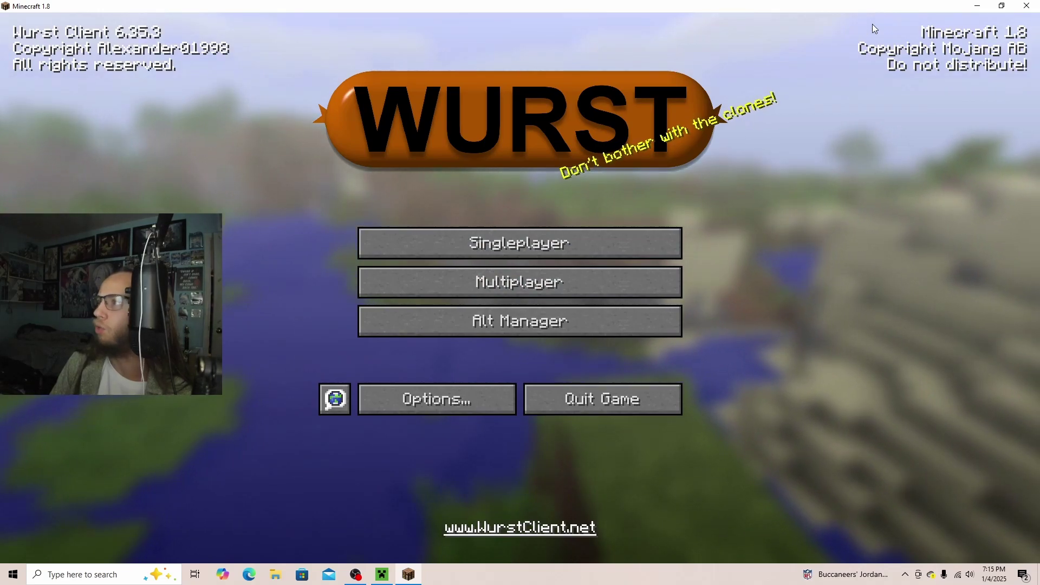
- Create a new singleplayer Survival world with the default name New World and walk around in it
left_click(461, 253)
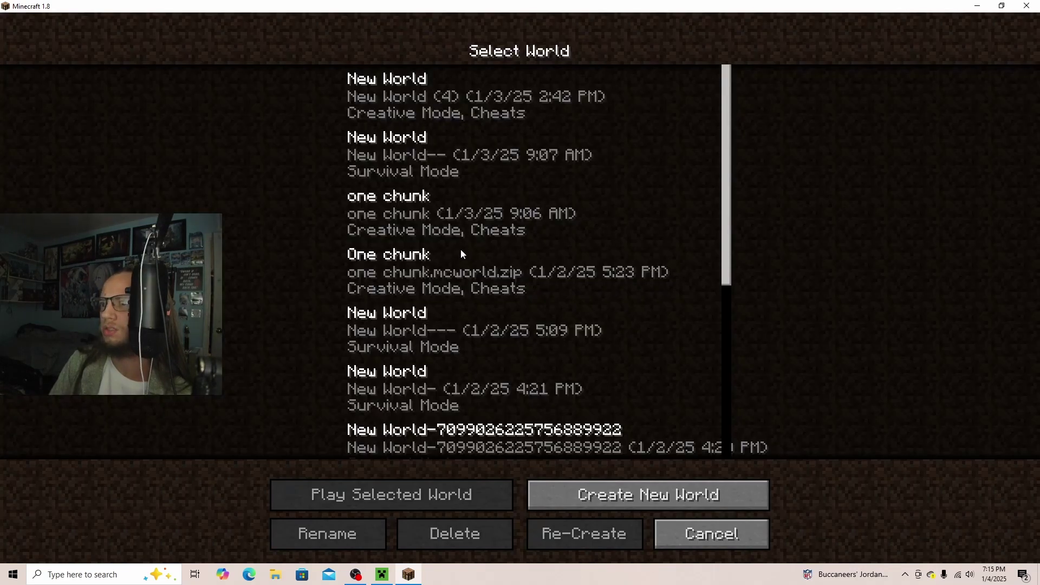
left_click(606, 490)
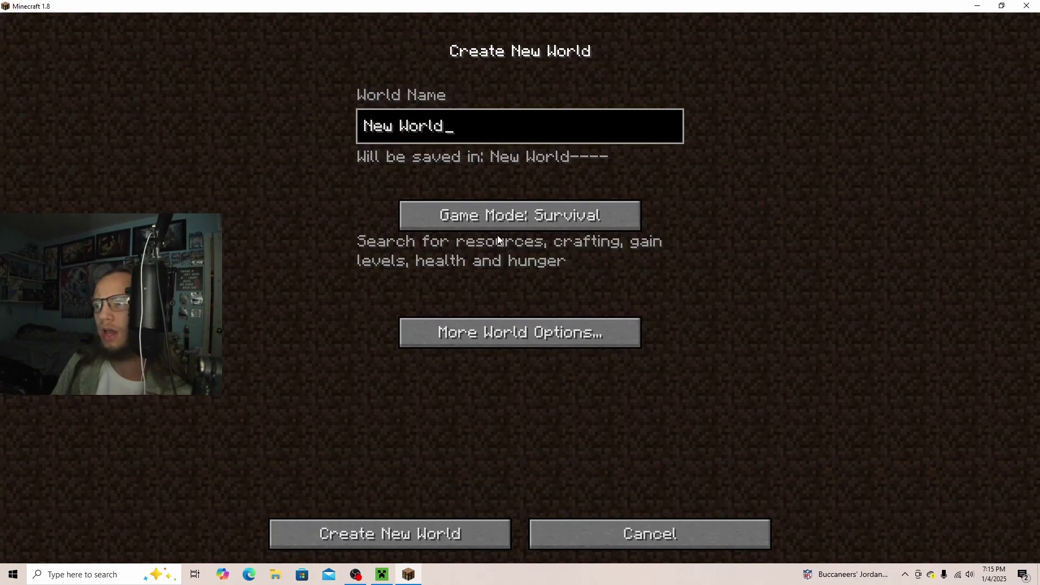
left_click(368, 531)
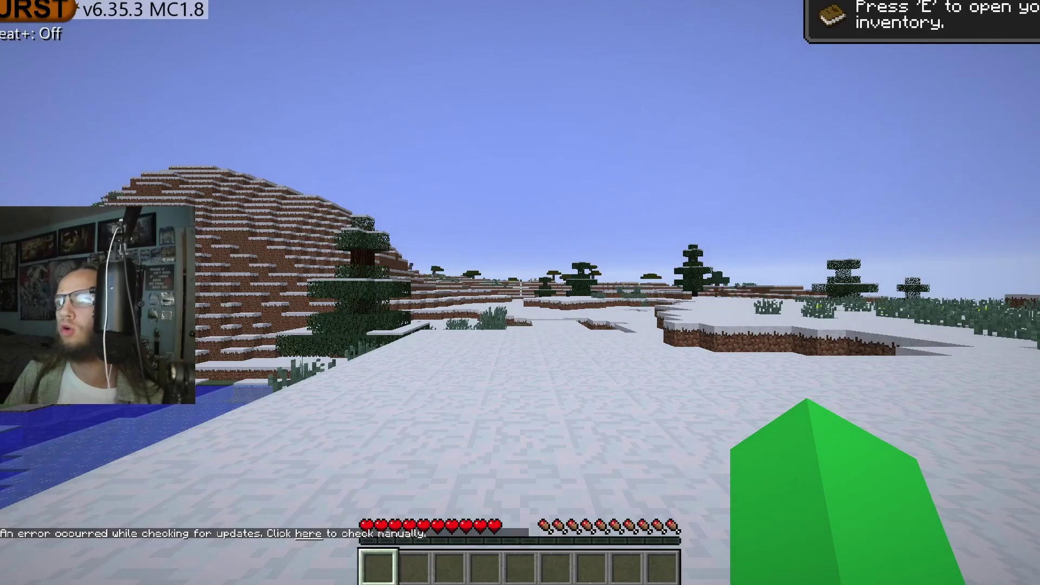
key("w")
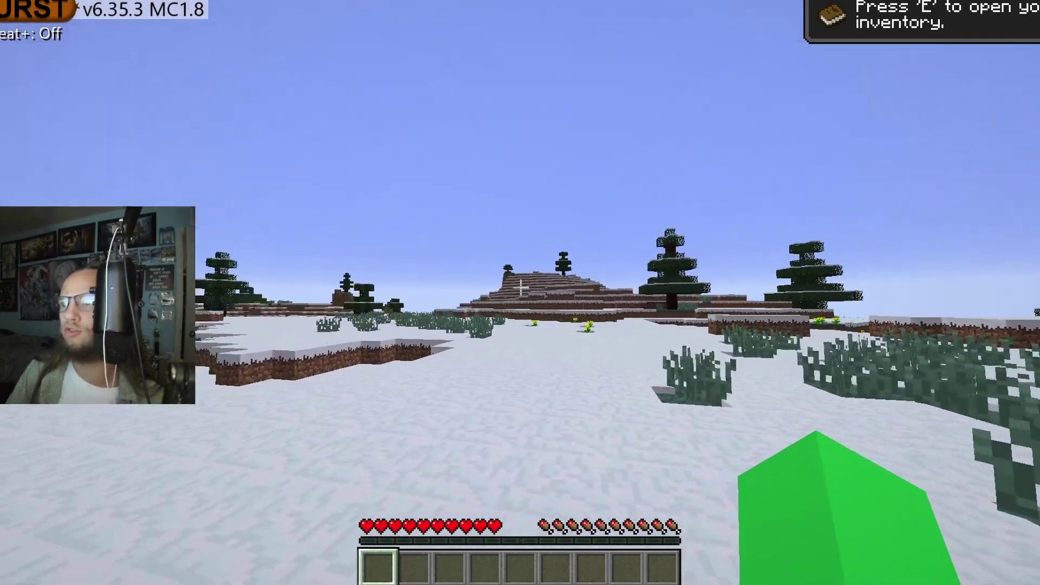
key("w")
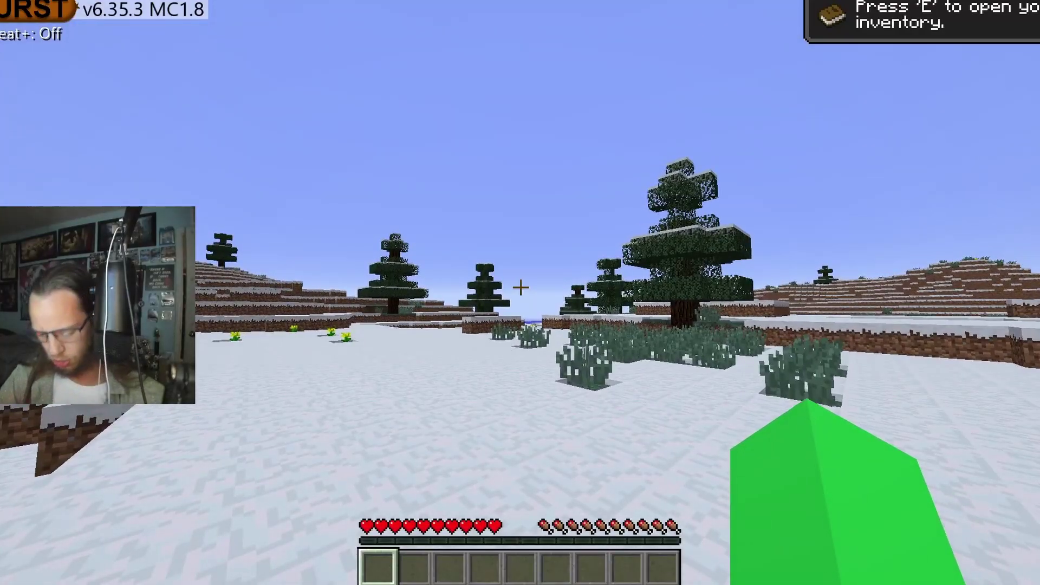
- Search the Wurst hack list for "fli", enable Flight, and fly up above the snowy terrain
key("period")
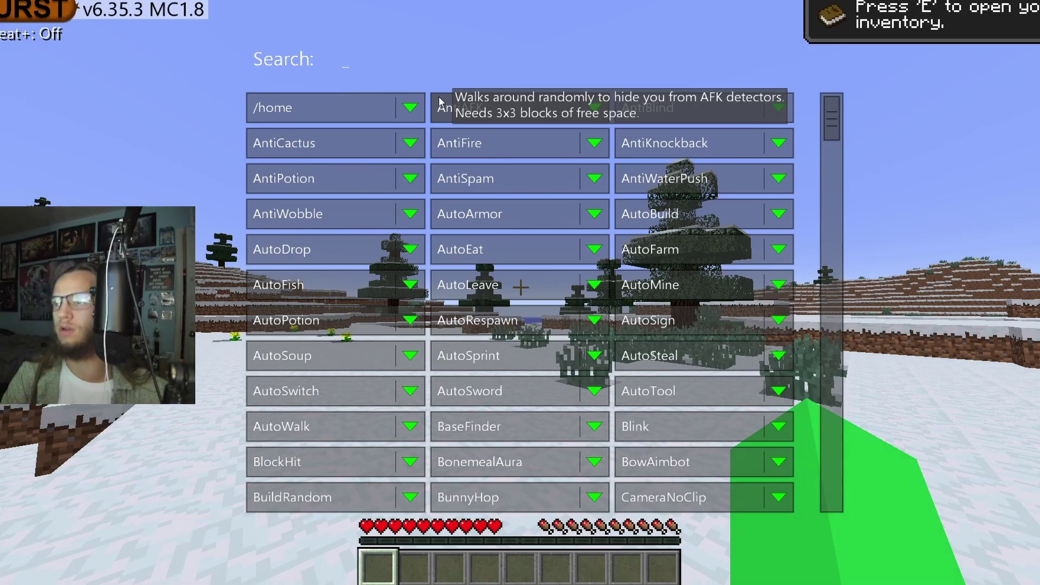
type("fli")
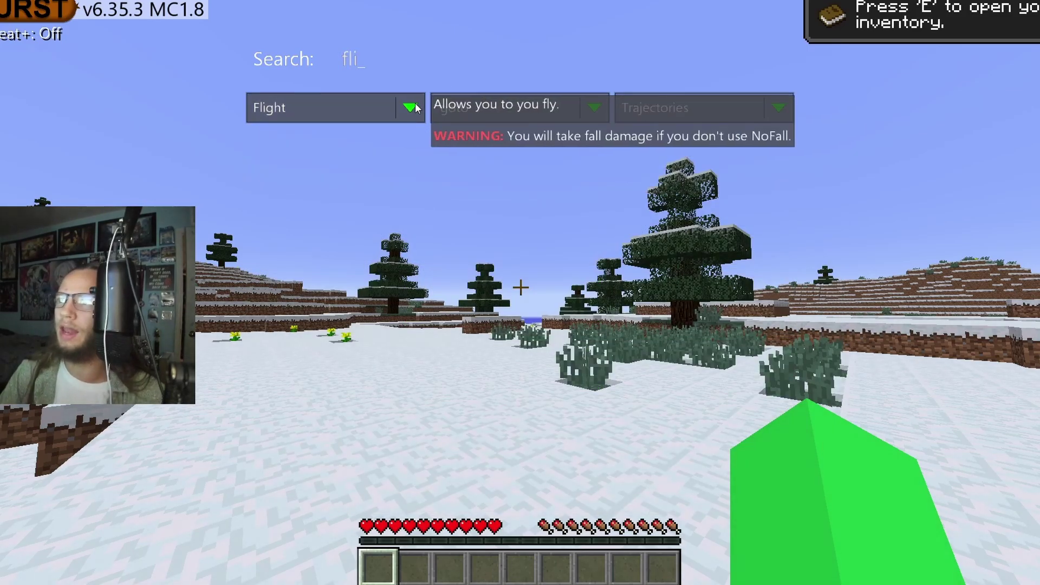
left_click(354, 105)
key("Escape")
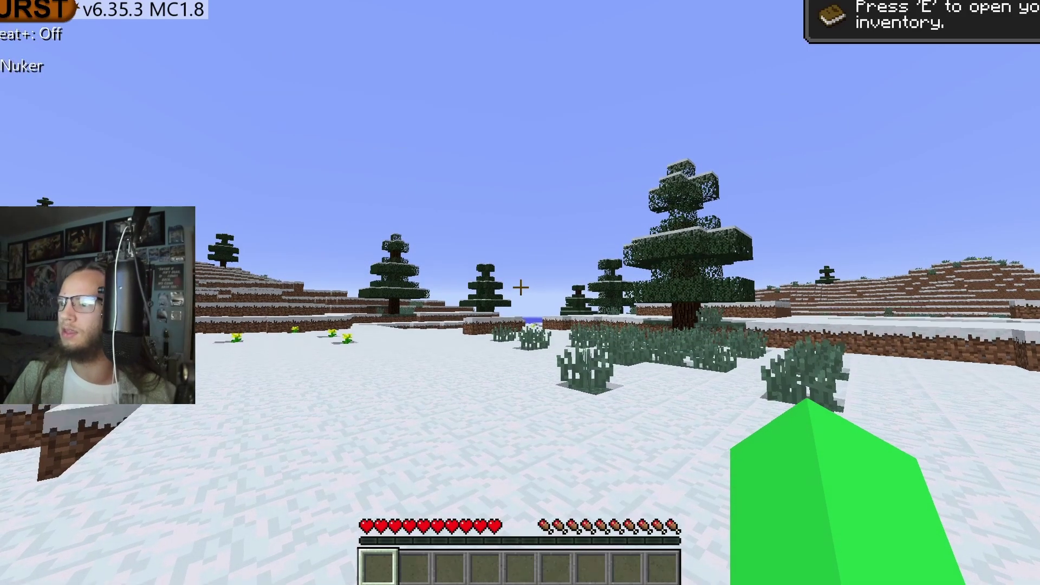
key("space")
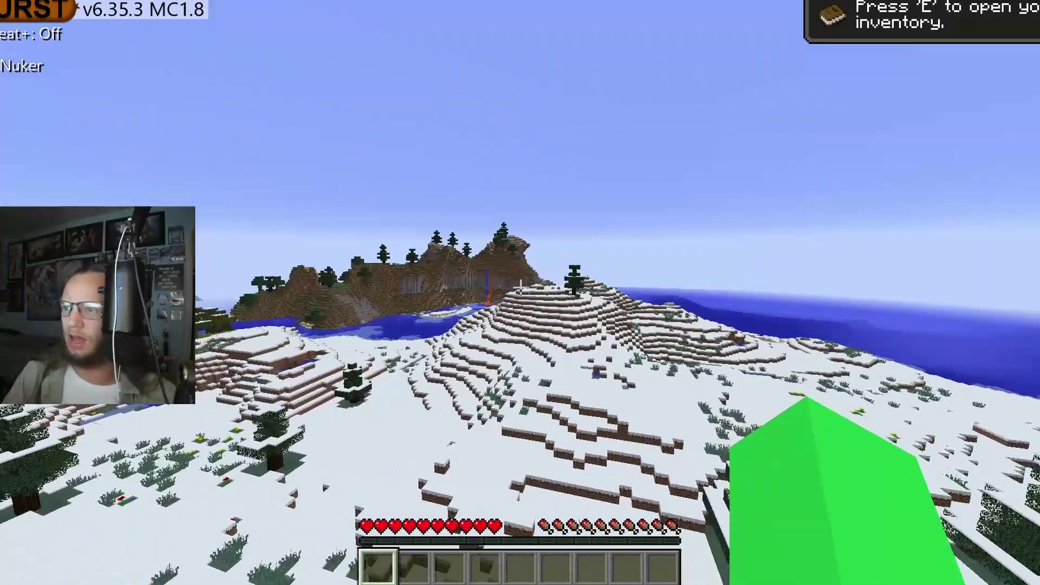
- Reopen the hack list, replace the search "fli" with "no fa", and enable NoFall
key("ctrl")
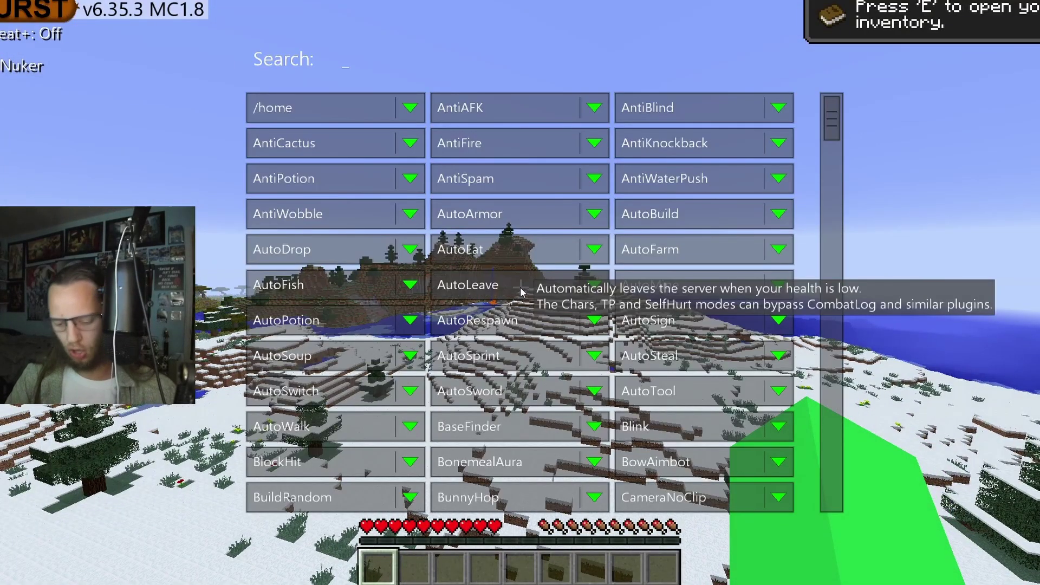
type("fli")
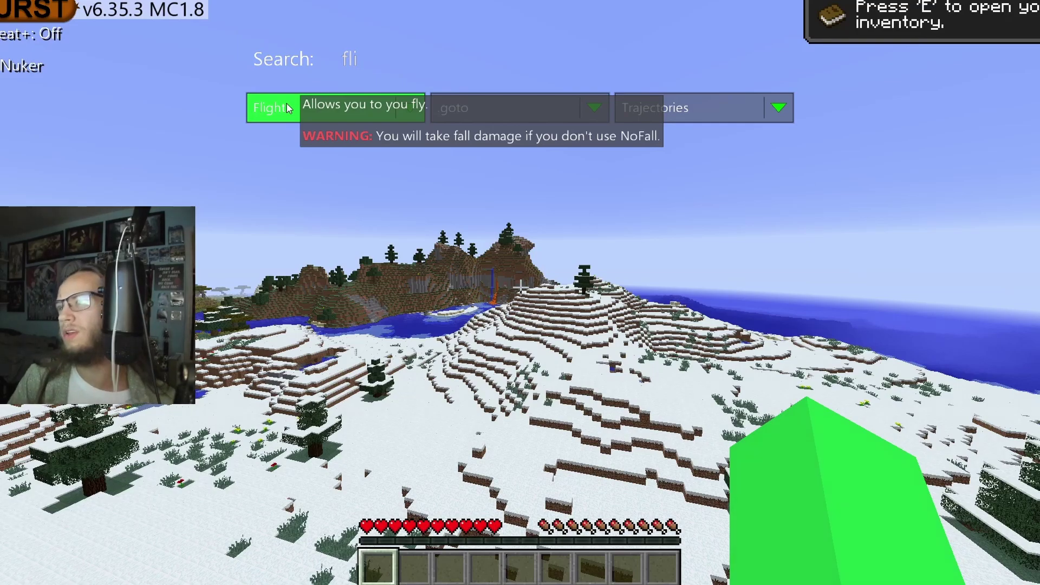
key("BackSpace")
key("BackSpace")
key("BackSpace")
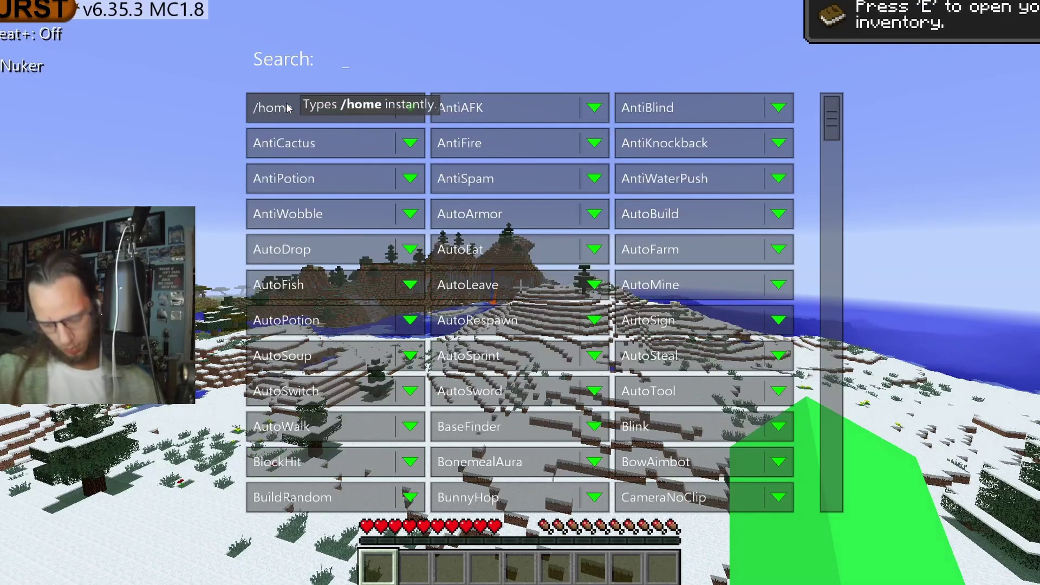
type("no fa")
left_click(290, 108)
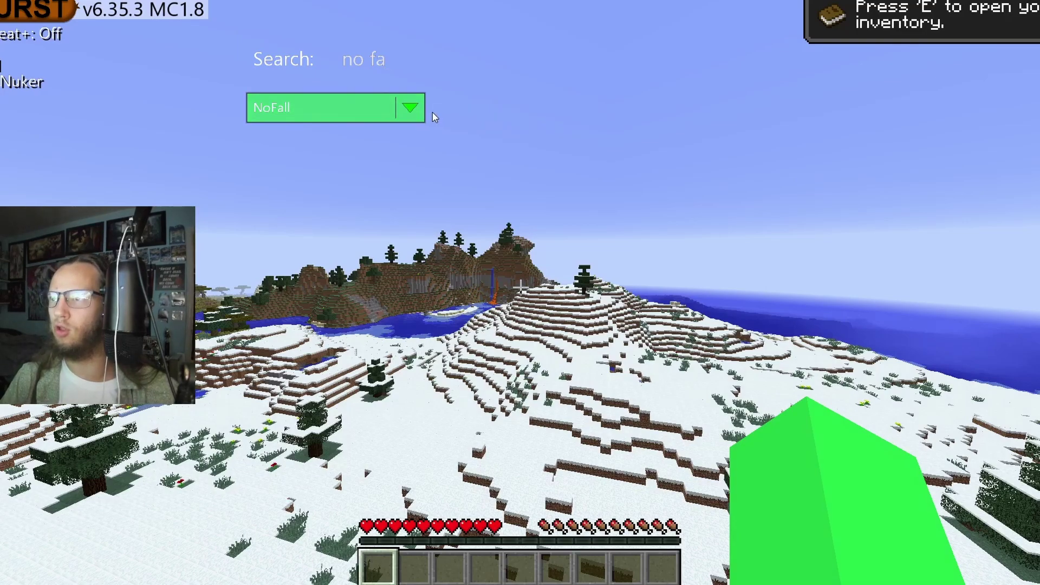
- Search the hack list for "fli", disable Flight, and return to the game to drop to the ground
key("BackSpace")
key("BackSpace")
key("BackSpace")
key("BackSpace")
key("BackSpace")
type("f")
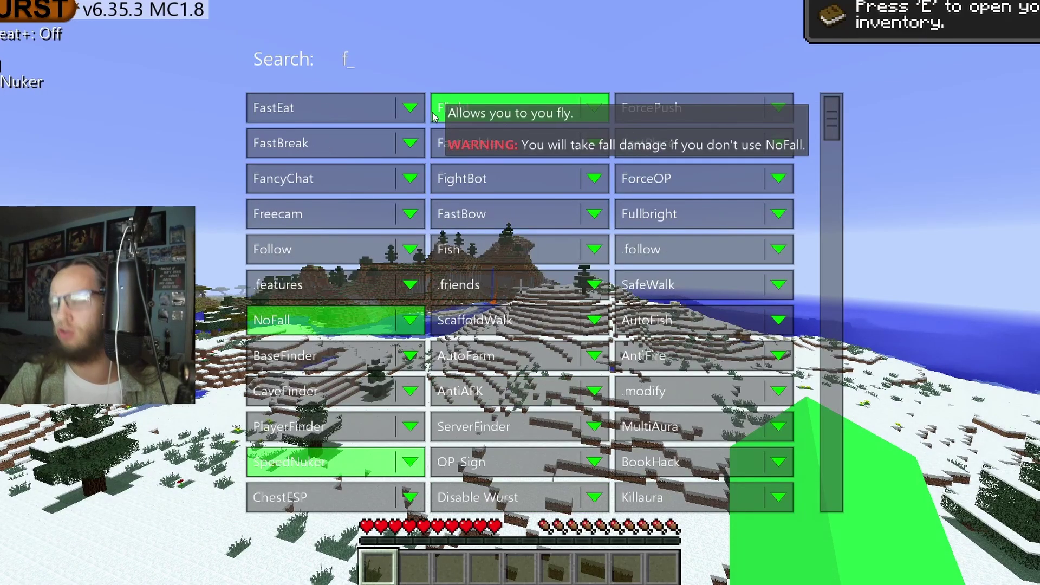
type("li")
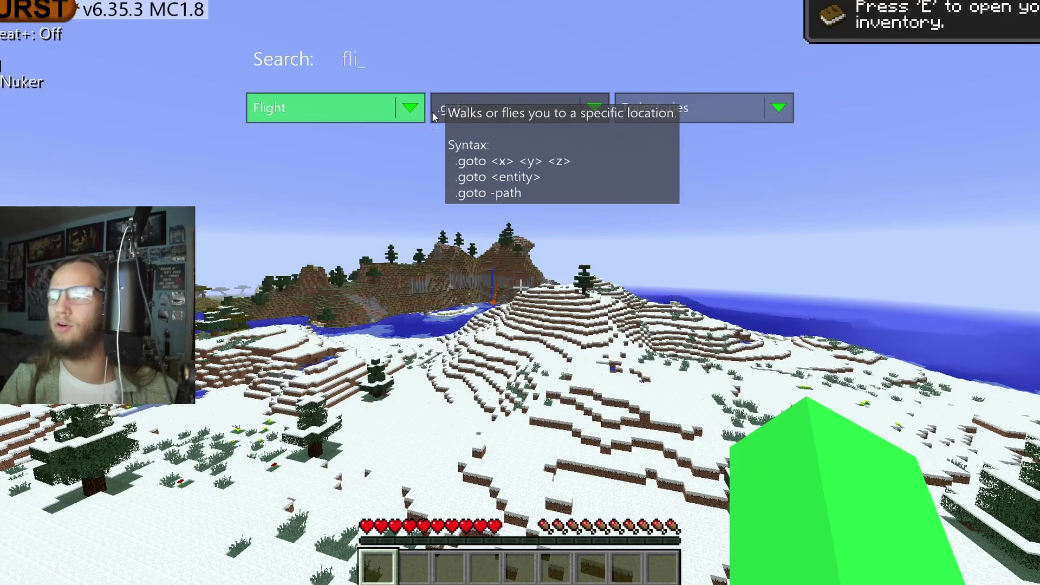
left_click(347, 104)
key("Escape")
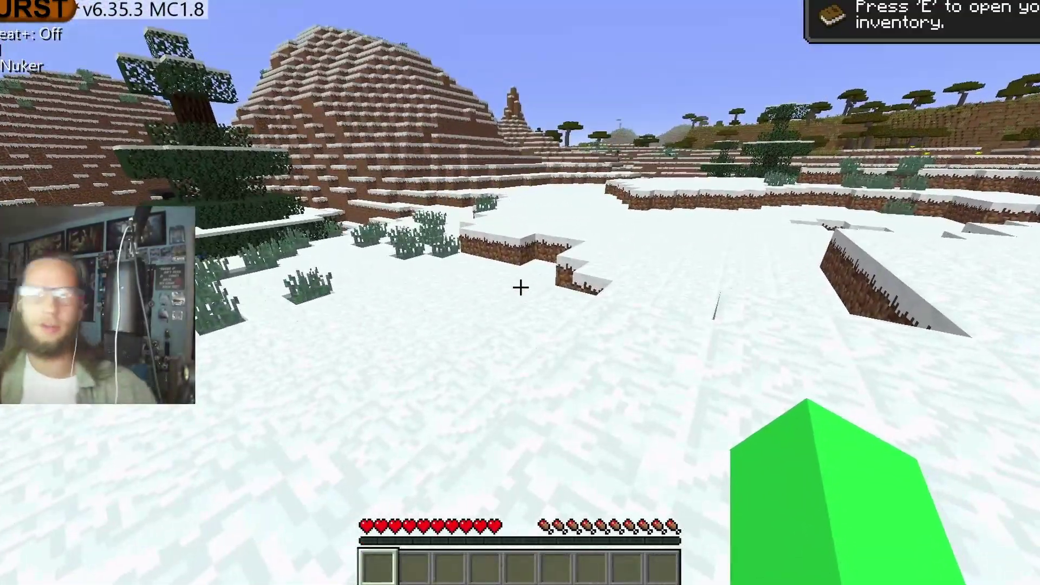
- Look at the details of the /home hack and search for Flight to examine its description, settings and keybinds
key("Shift_R")
left_click(410, 110)
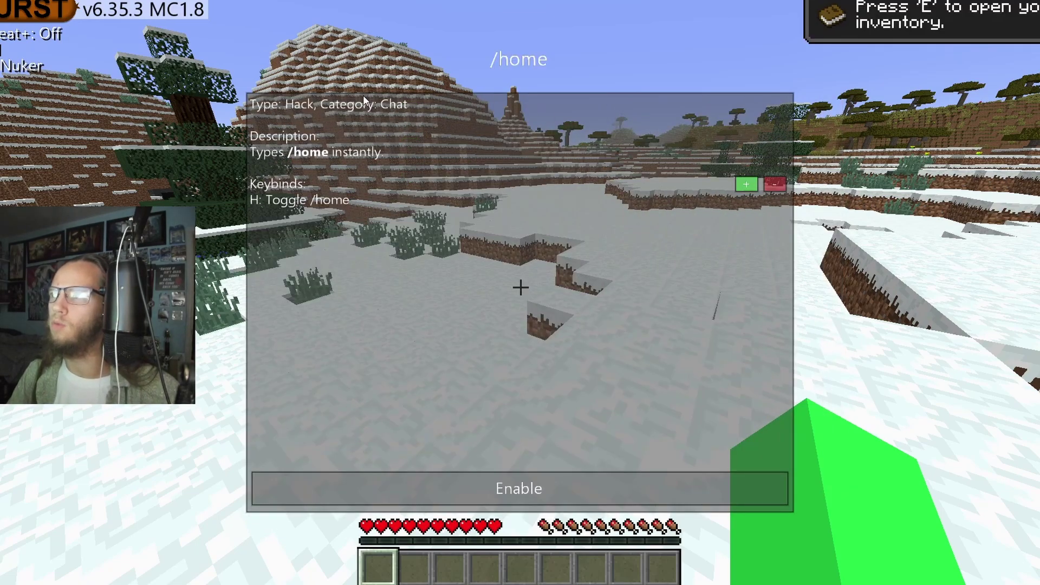
left_click(357, 90)
type("fligt")
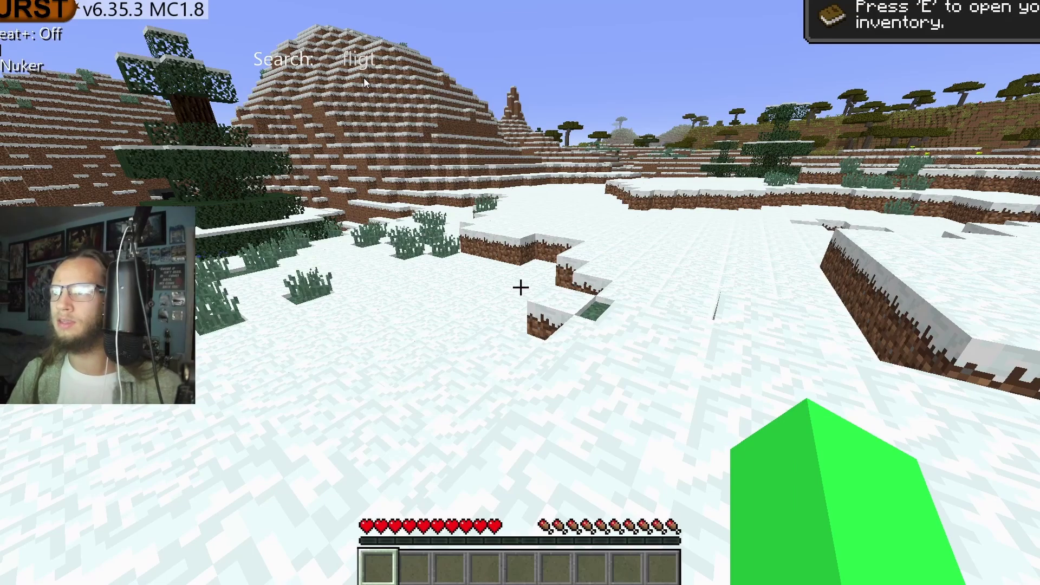
key("BackSpace")
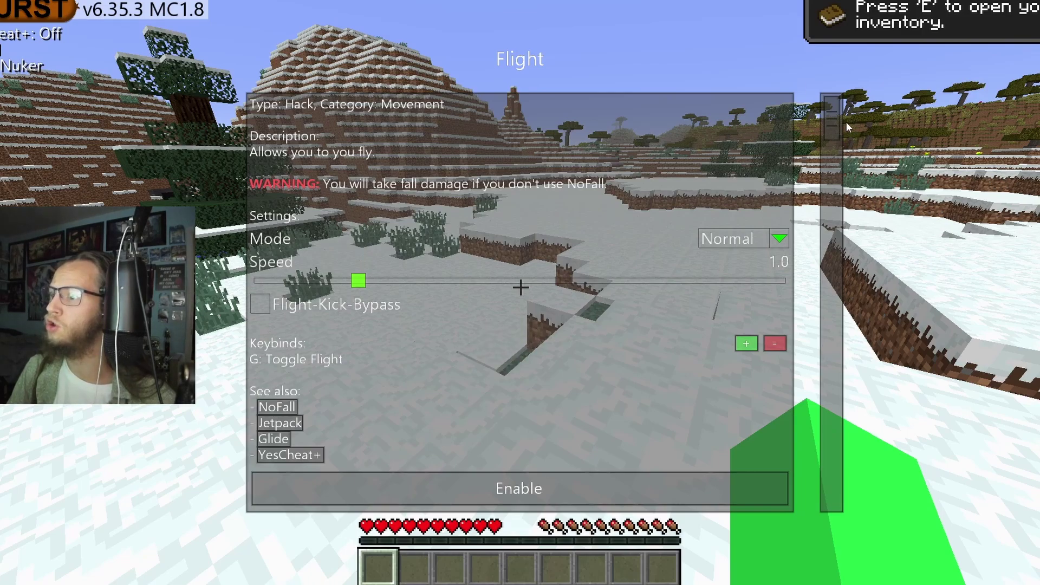
mouse_move(840, 115)
left_mouse_down()
mouse_move(847, 379)
mouse_move(835, 126)
left_mouse_up()
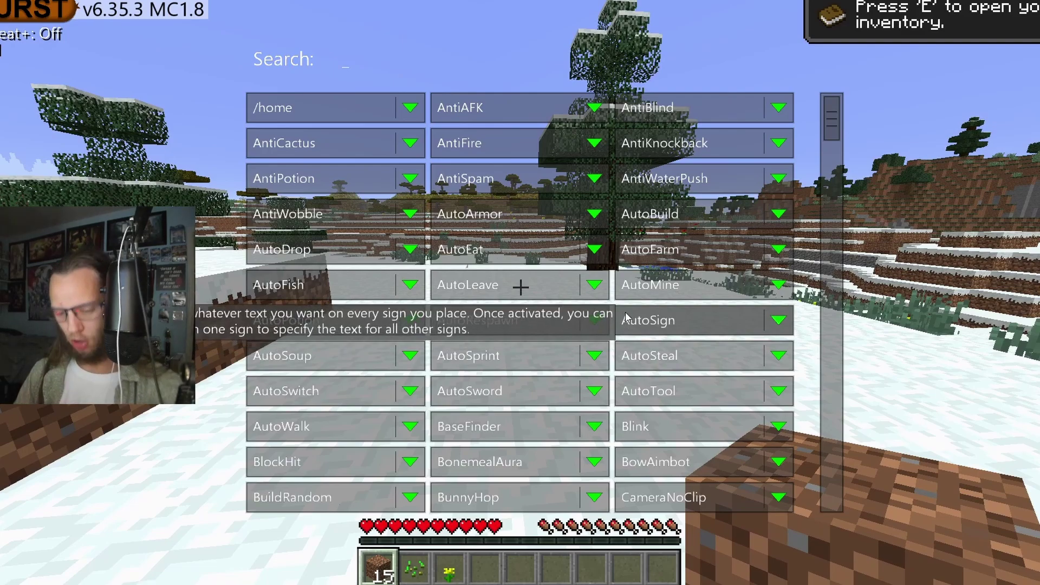
- Enable Fullbright and AutoSprint by searching the hack list for "ful" and "spri"
type("ful")
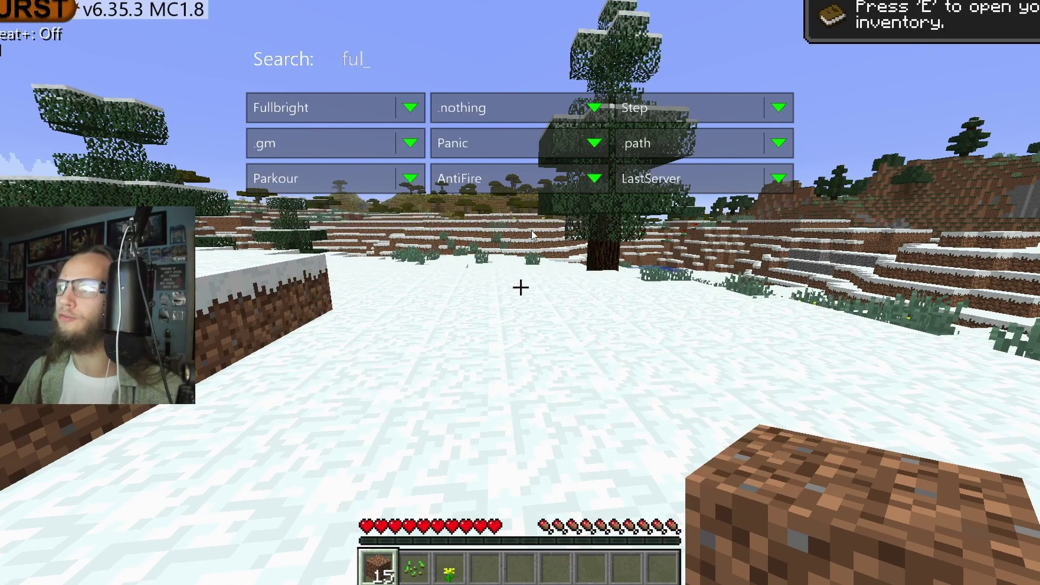
left_click(366, 119)
key("BackSpace")
key("BackSpace")
key("BackSpace")
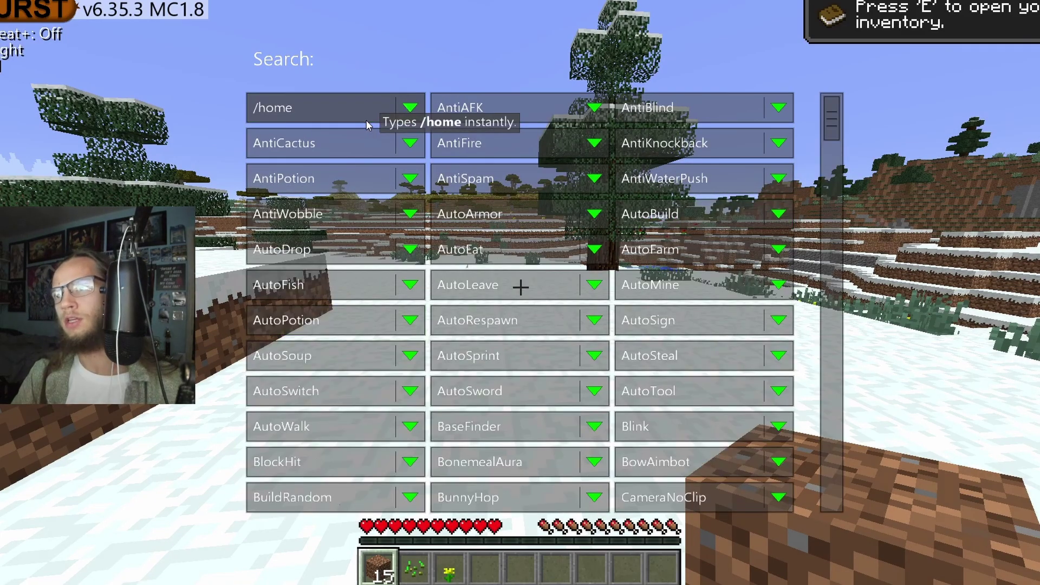
type("spri")
left_click(367, 120)
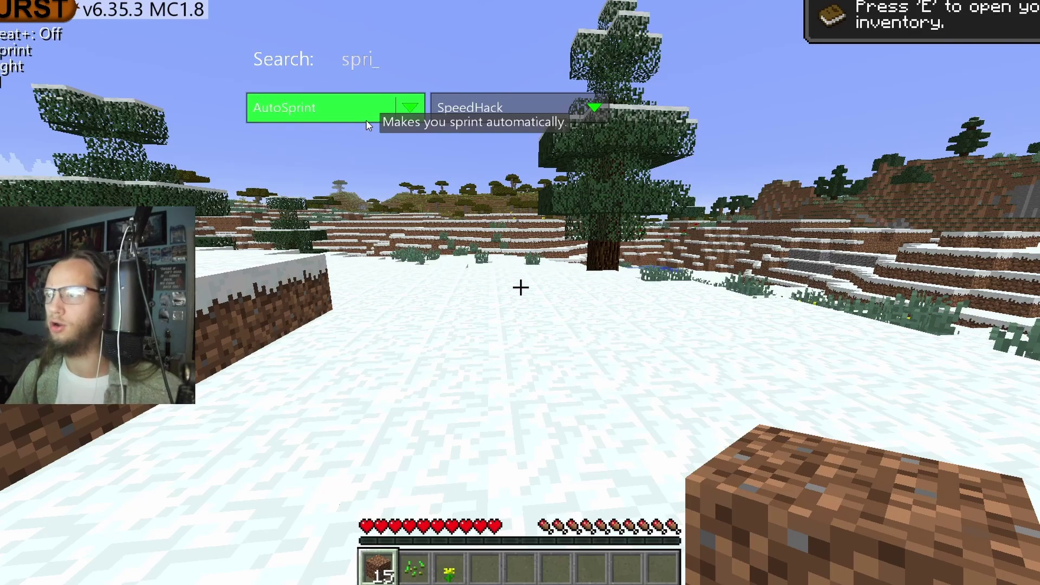
- Search the hack list for "nohu" and enable NoHurtcam
key("BackSpace")
key("BackSpace")
key("BackSpace")
type("nohu")
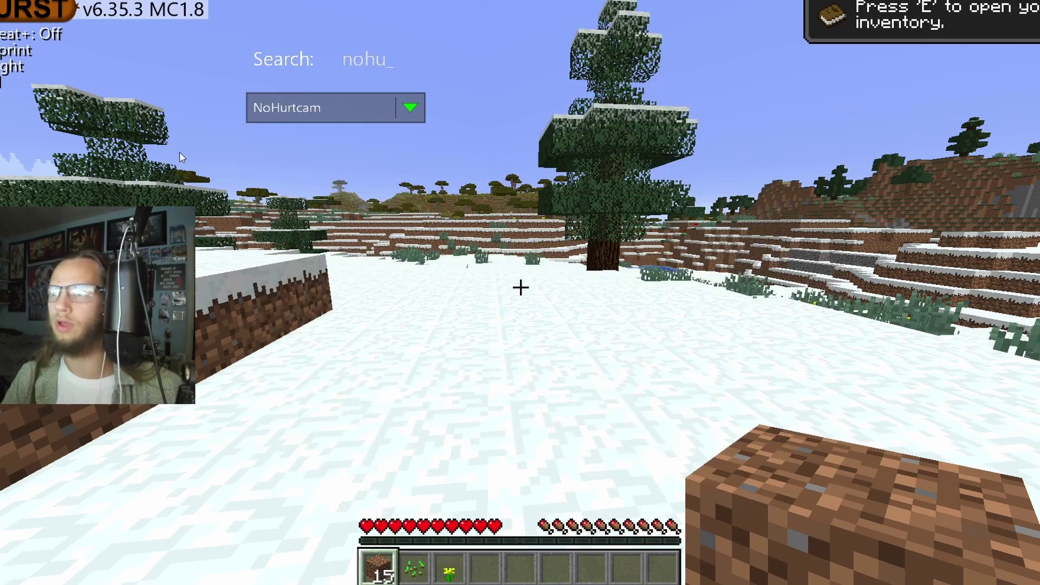
left_click(263, 111)
- Search for "esp", enable ChestESP, PlayerESP, MobESP and ItemESP, and walk through the world to try them
key("BackSpace")
key("BackSpace")
key("BackSpace")
key("BackSpace")
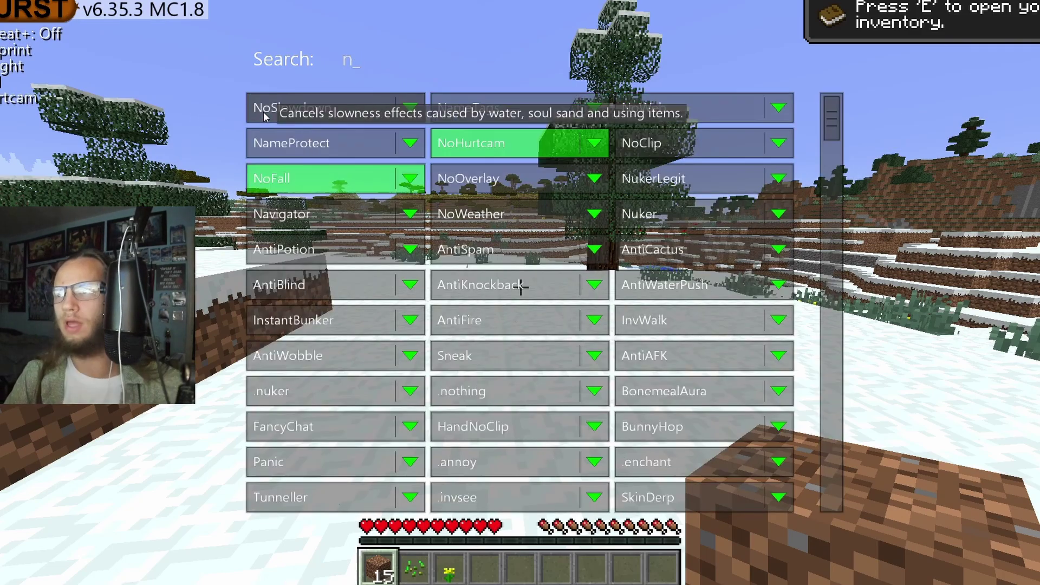
type("esp")
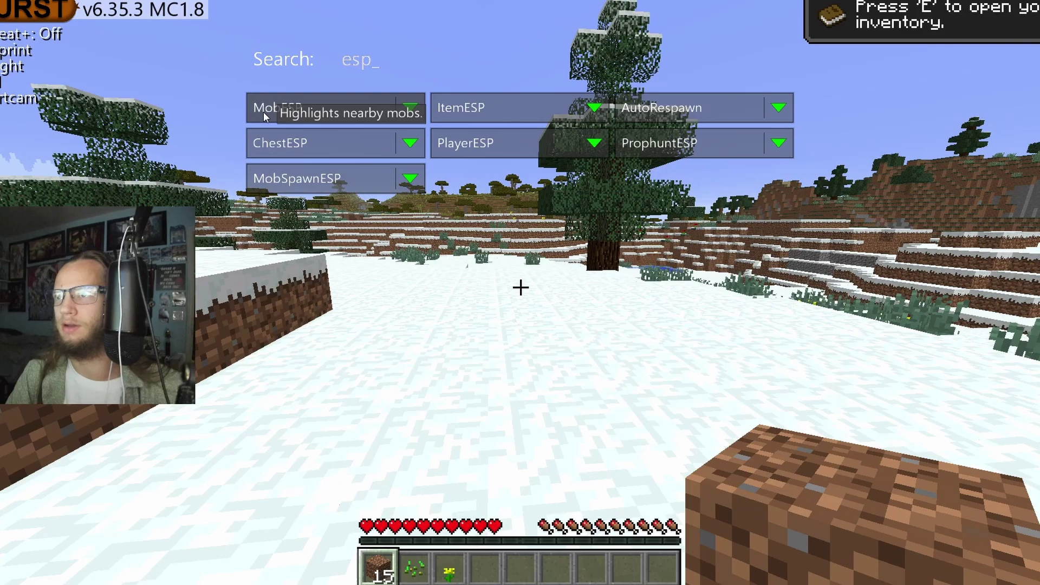
left_click(349, 141)
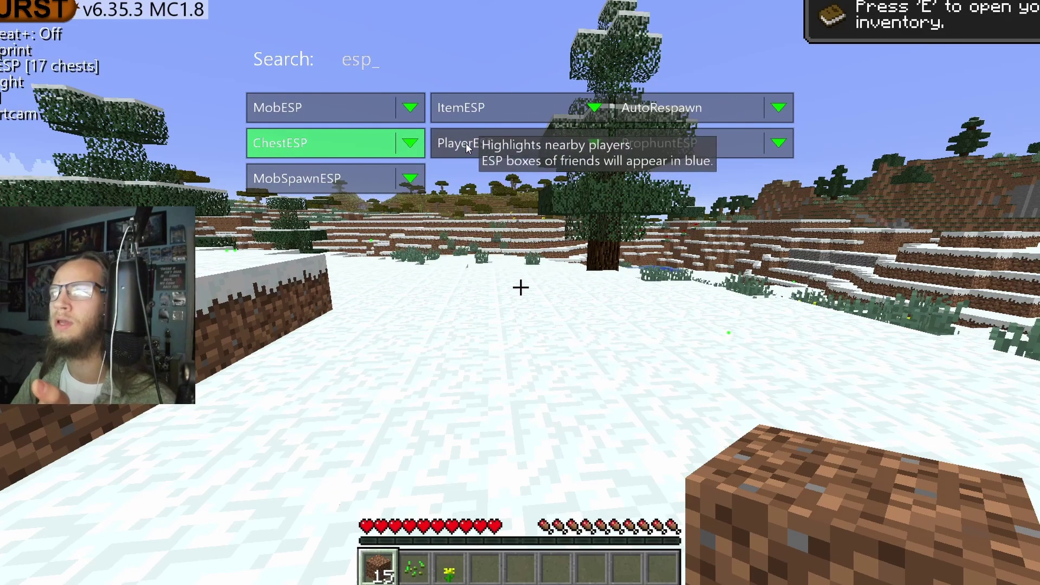
left_click(520, 143)
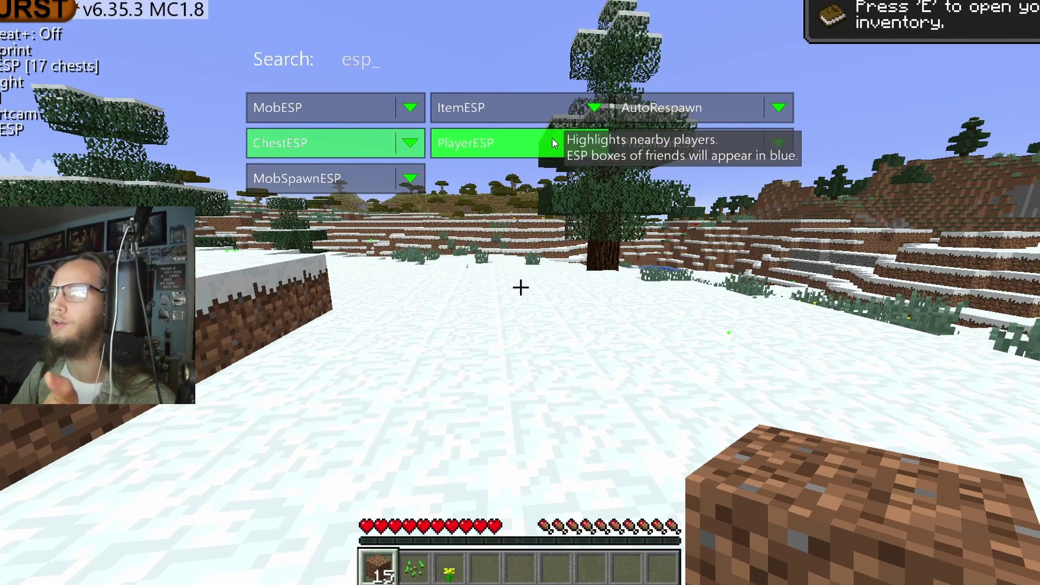
left_click(343, 107)
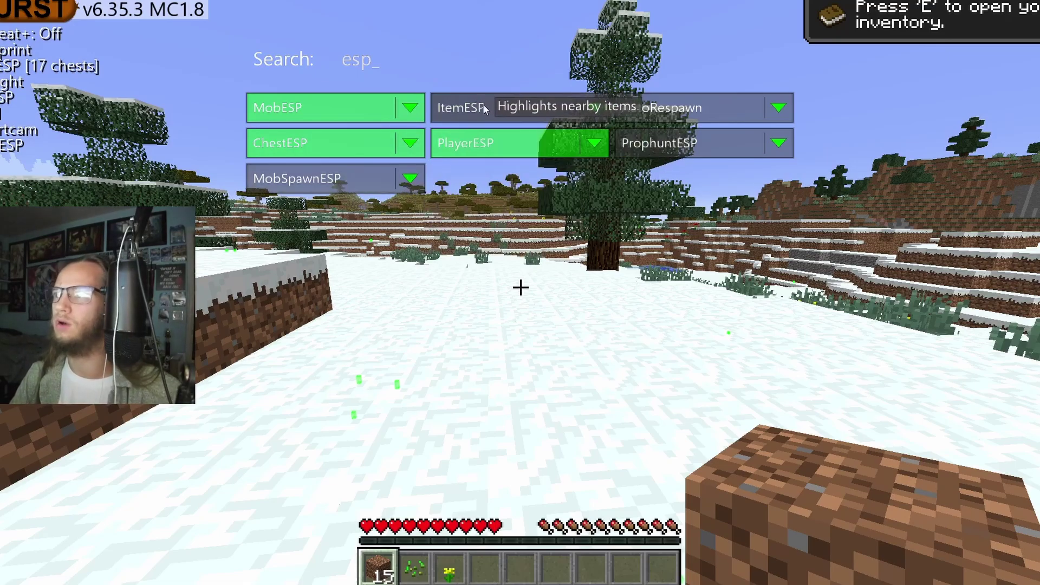
left_click(496, 106)
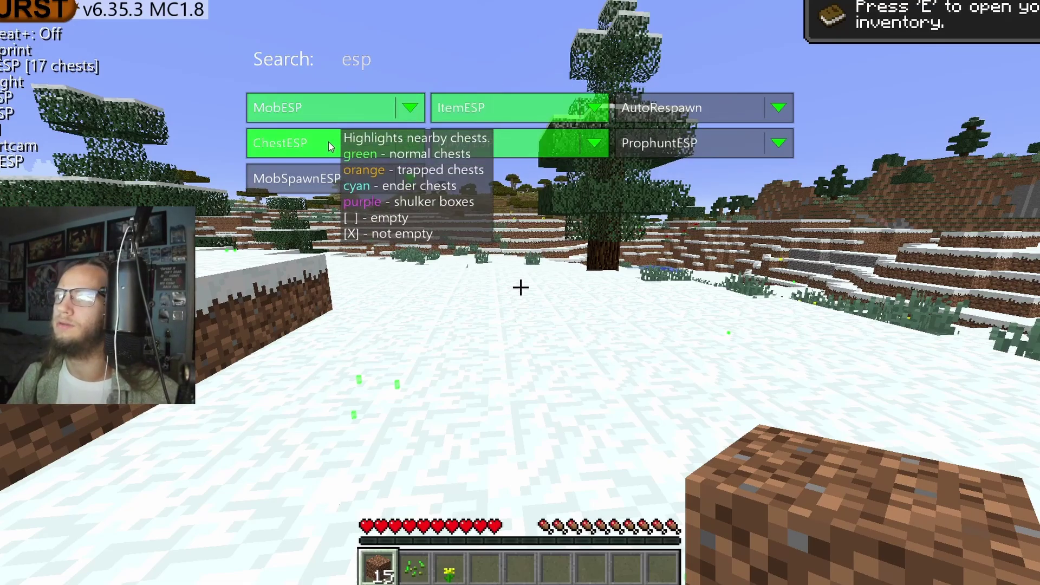
key("Escape")
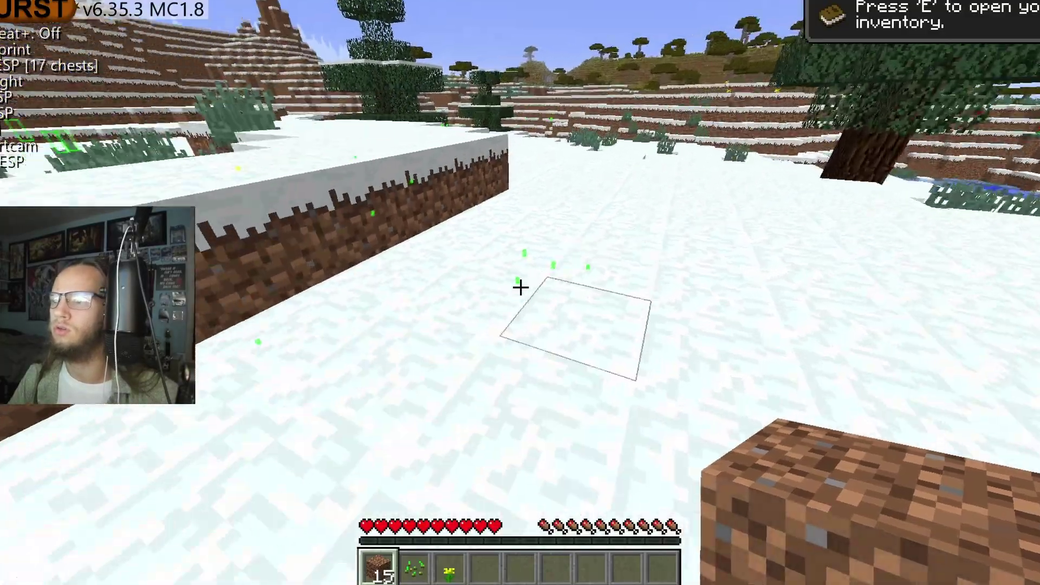
key("w")
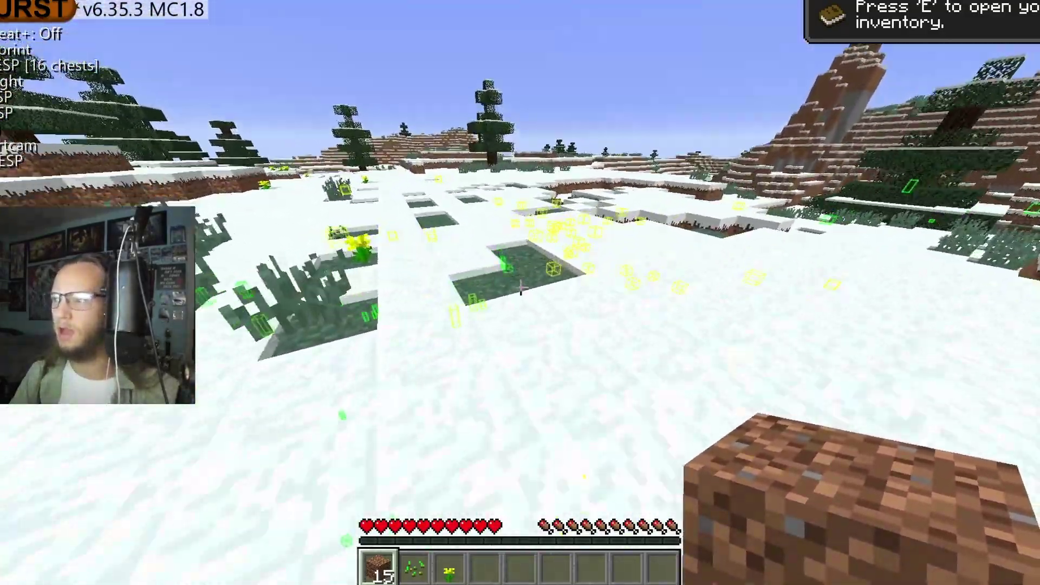
- Reopen the hack list and browse from the first hacks down to the dot commands
key("period")
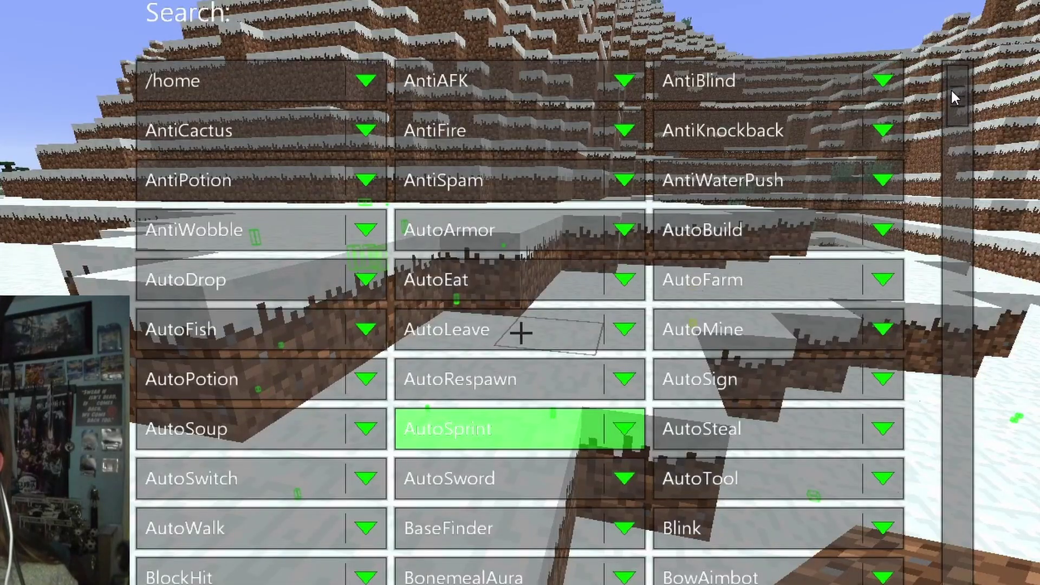
left_click_drag(950, 92, 1001, 471)
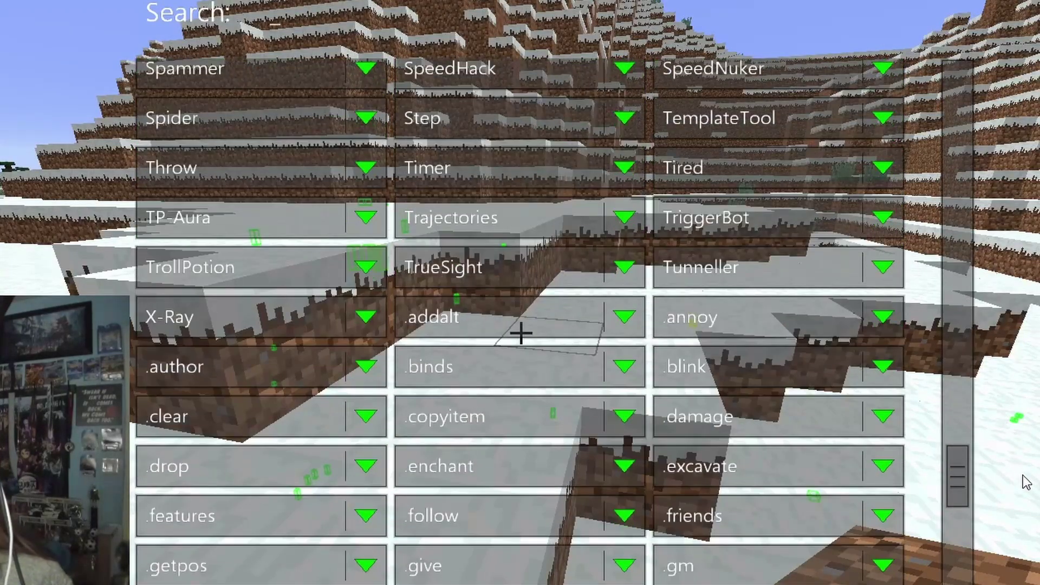